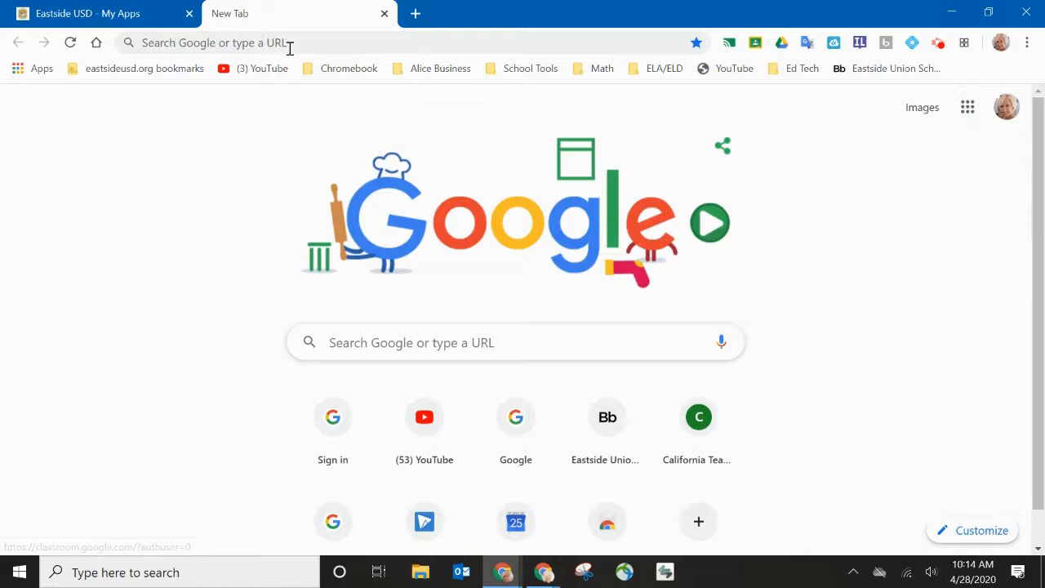
Type jamboard.google.com, but switch back to the 'Eastside USD - My Apps' tab instead
{"action": "type", "text": "j"}
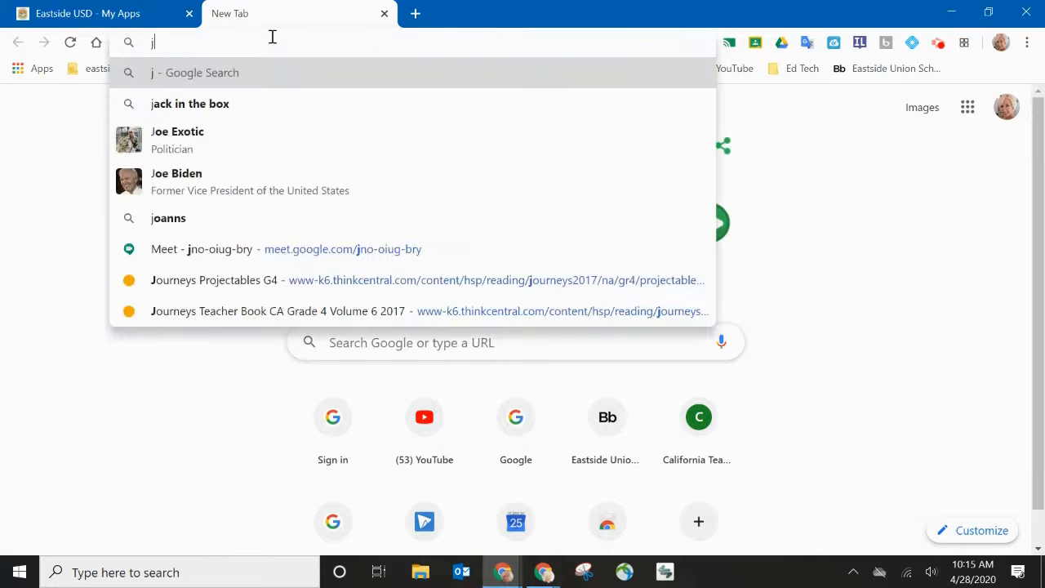
{"action": "type", "text": "am"}
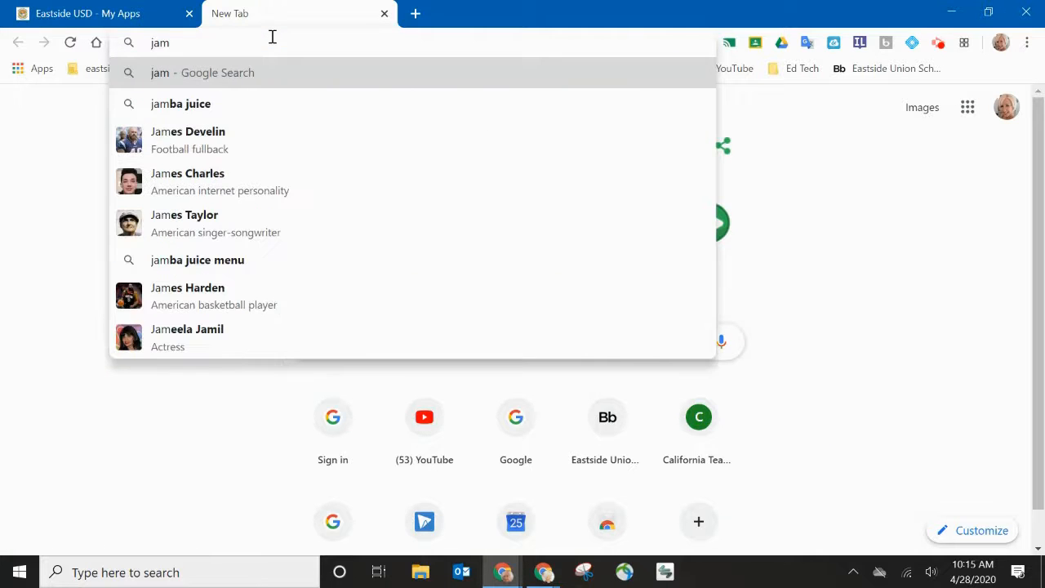
{"action": "type", "text": "board"}
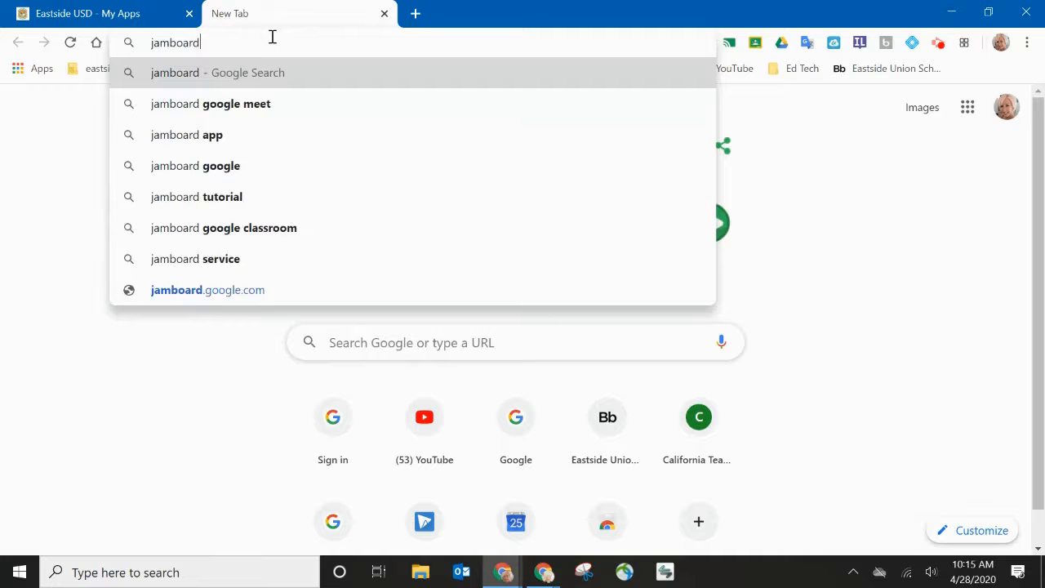
{"action": "type", "text": ".google.com"}
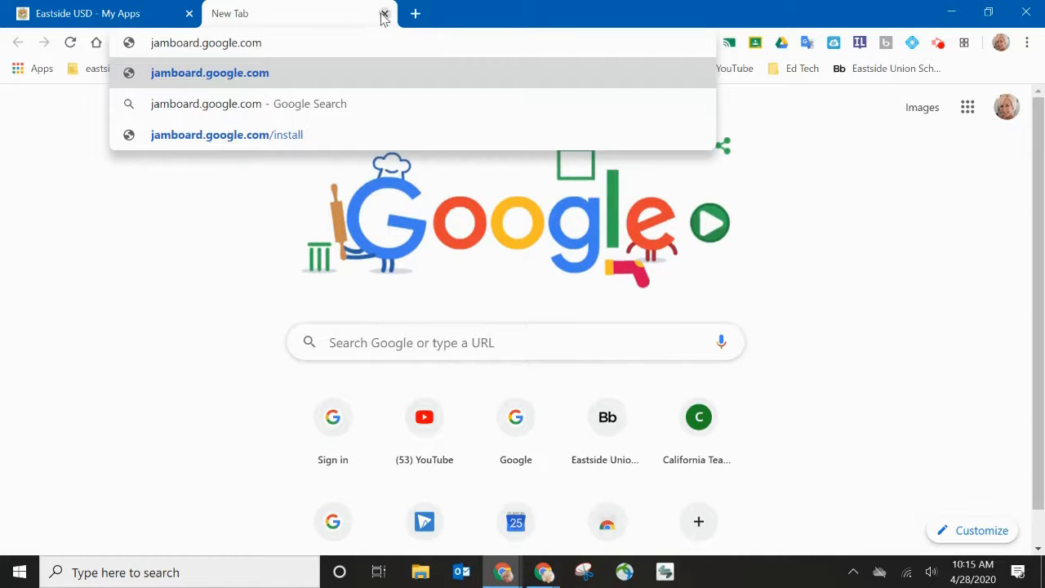
{"action": "left_click", "coordinate": [121, 15]}
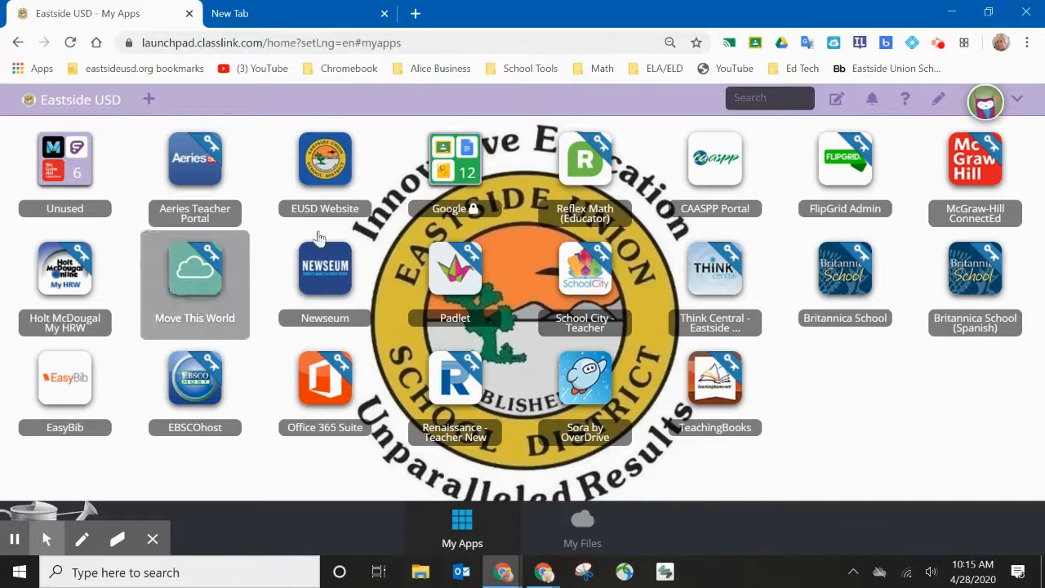
Launch Jamboard from the Google apps folder on the ClassLink launchpad
{"action": "left_click", "coordinate": [459, 172]}
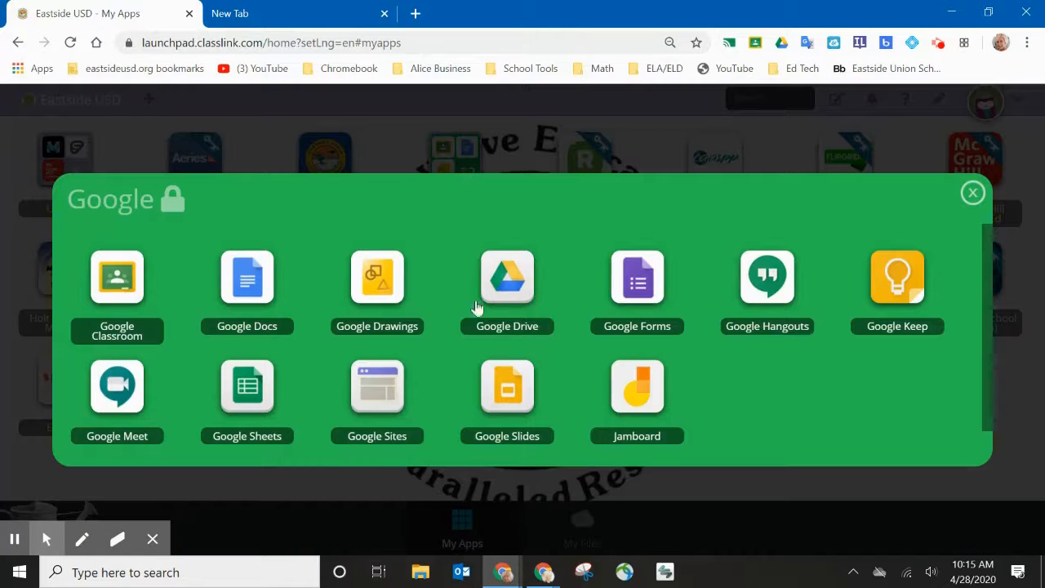
{"action": "left_click", "coordinate": [641, 384]}
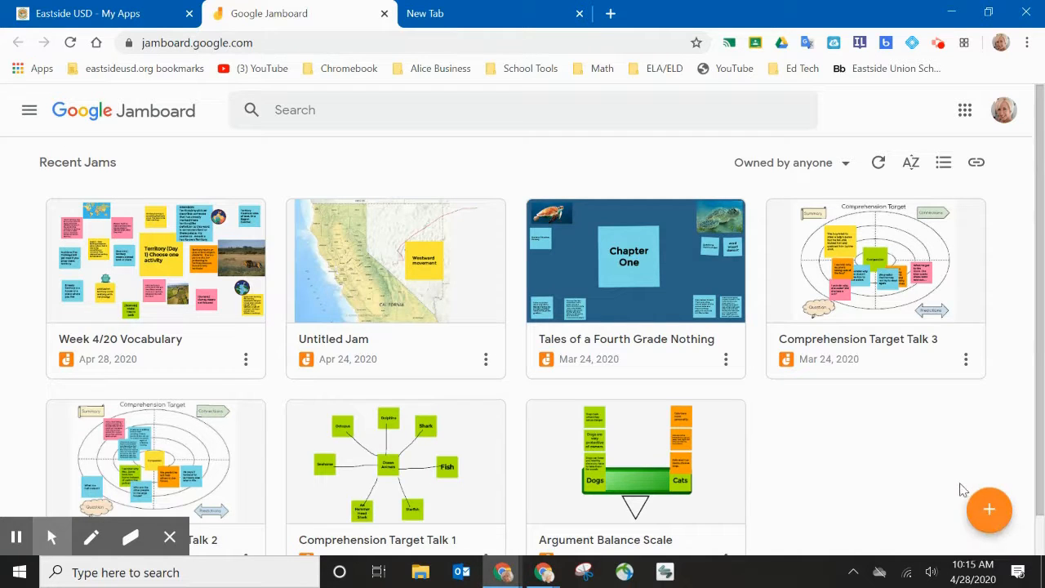
Start a new blank Jam and rename it 'graph a line'
{"action": "left_click", "coordinate": [990, 511]}
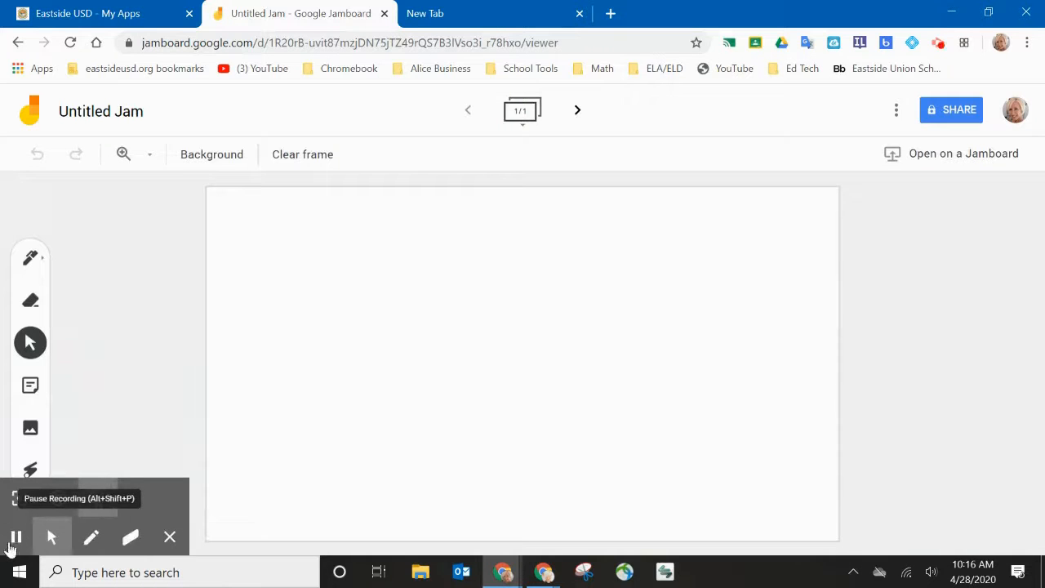
{"action": "left_click", "coordinate": [140, 112]}
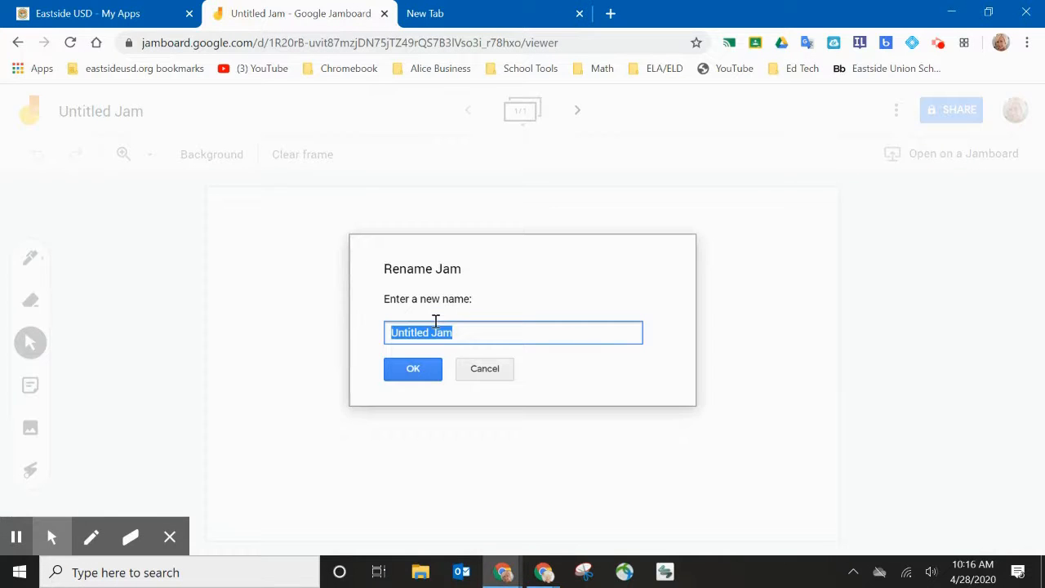
{"action": "type", "text": "graph a line"}
{"action": "left_click", "coordinate": [418, 374]}
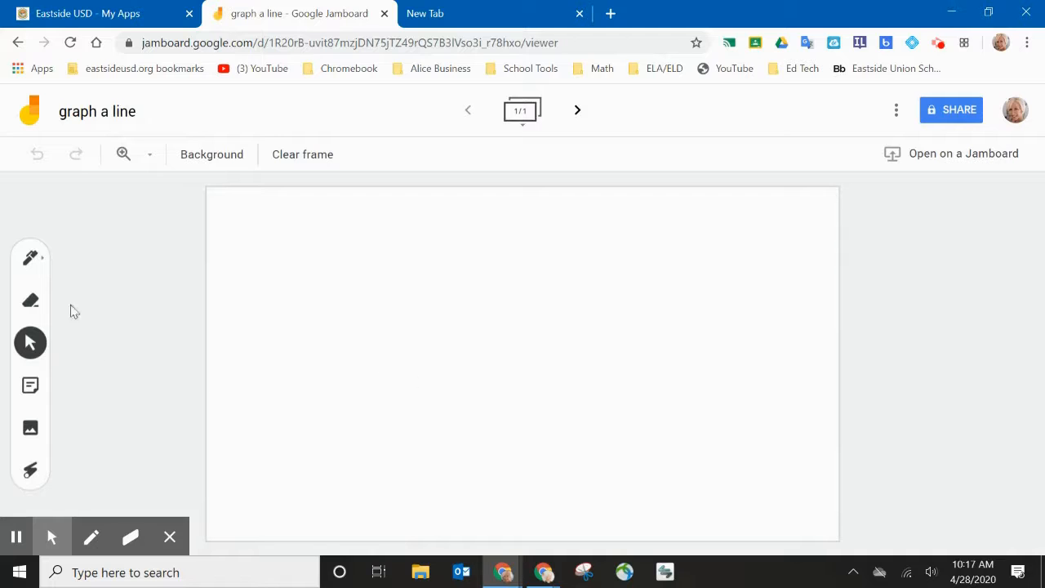
Draw a short green horizontal pen line near the frame's top-left
{"action": "left_click", "coordinate": [40, 265]}
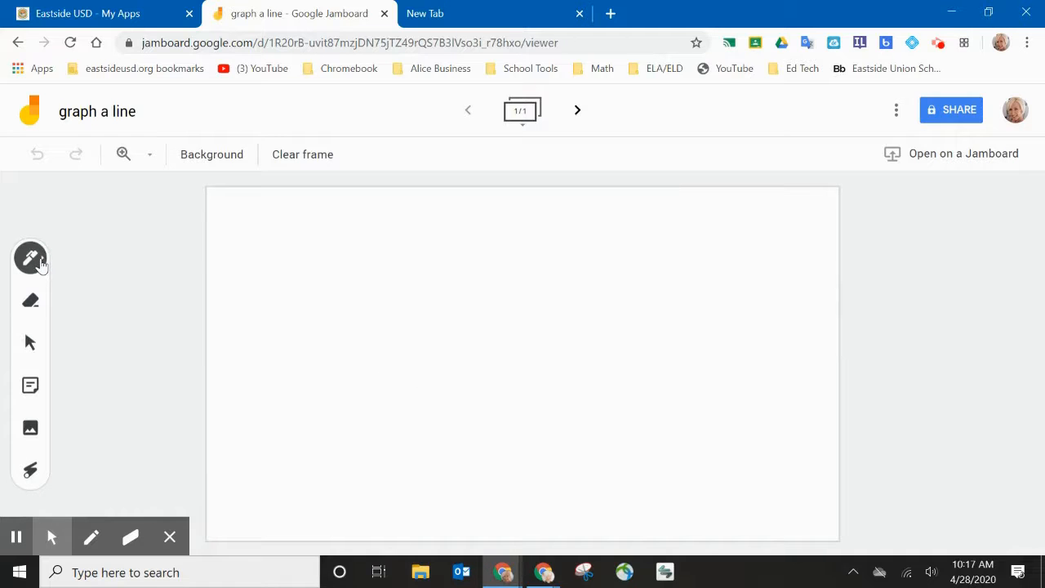
{"action": "left_click", "coordinate": [40, 266]}
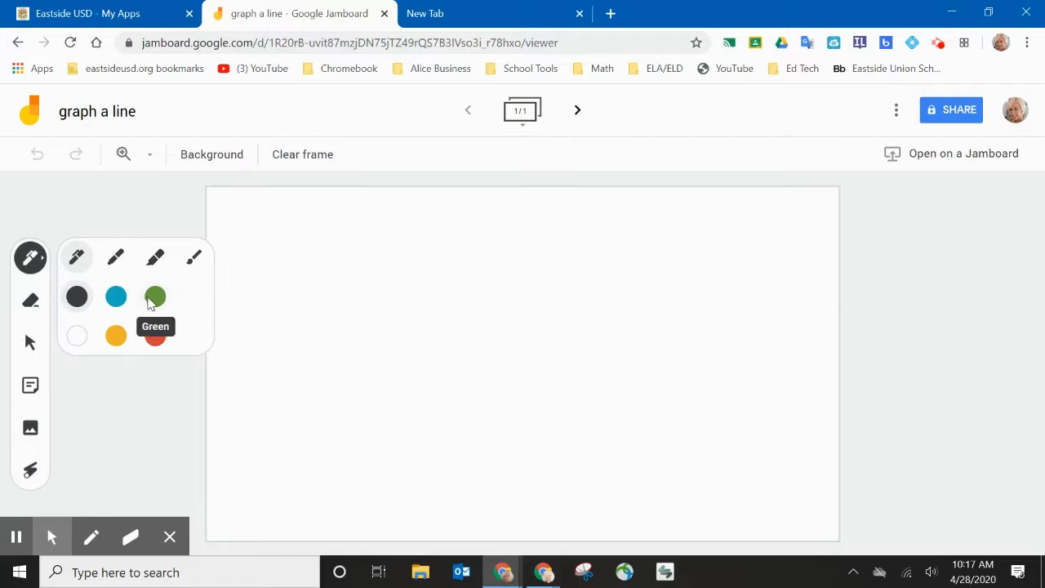
{"action": "left_click", "coordinate": [155, 297]}
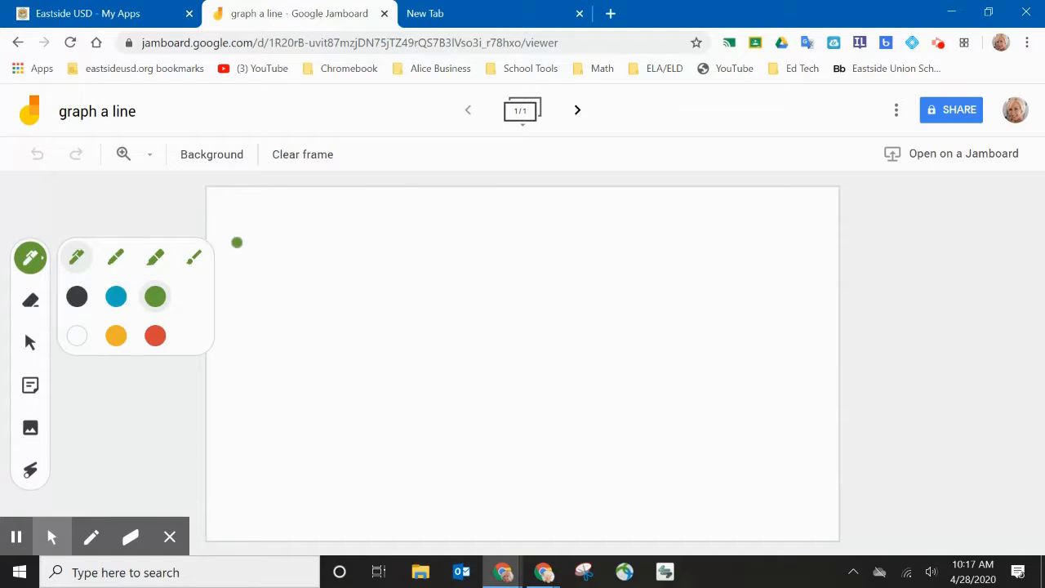
{"action": "left_click_drag", "start_coordinate": [237, 235], "coordinate": [412, 231]}
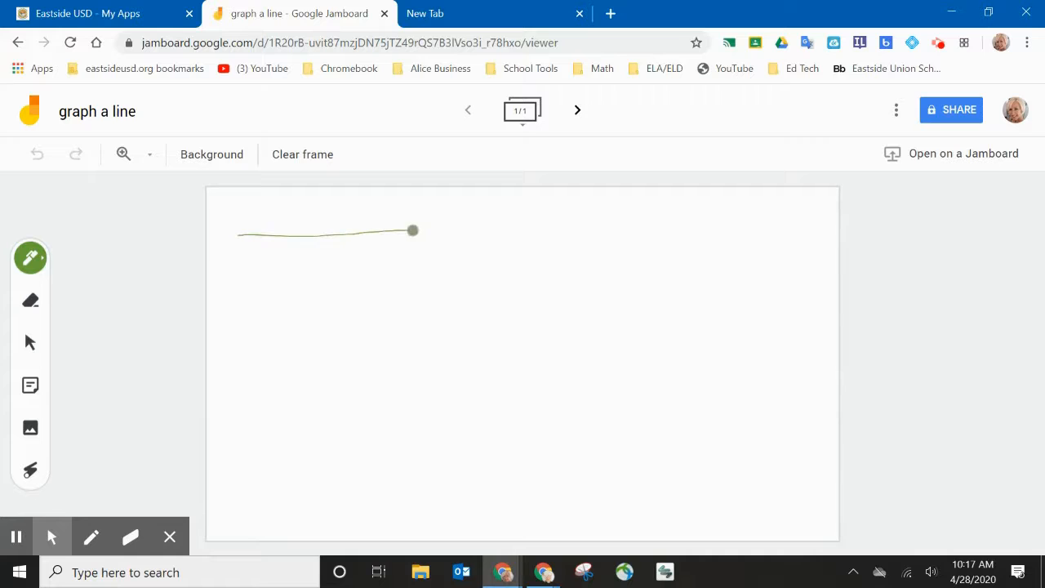
Erase part of the green line, then return to the Select tool
{"action": "left_click", "coordinate": [30, 302]}
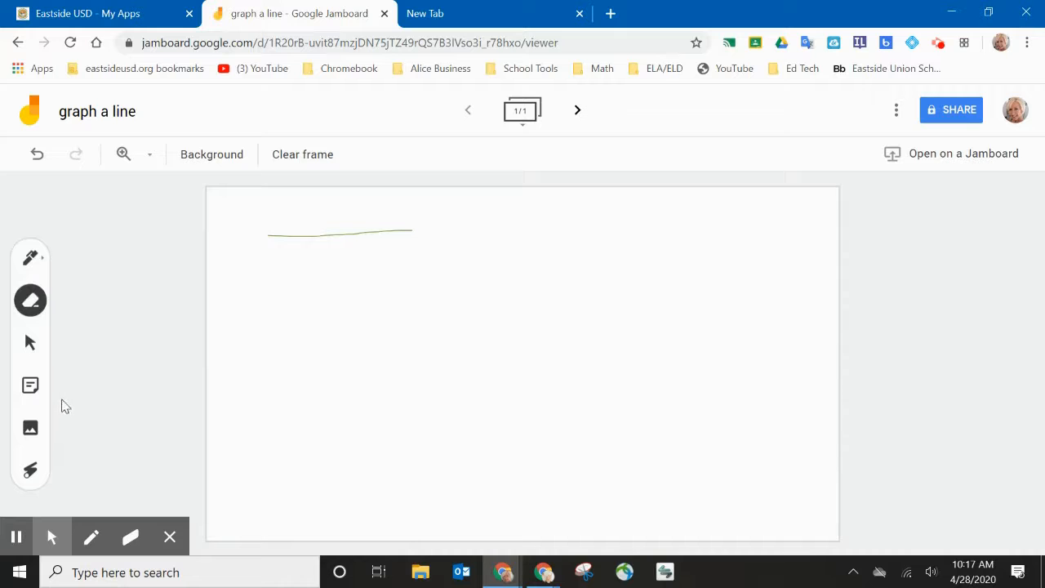
{"action": "left_click", "coordinate": [29, 345]}
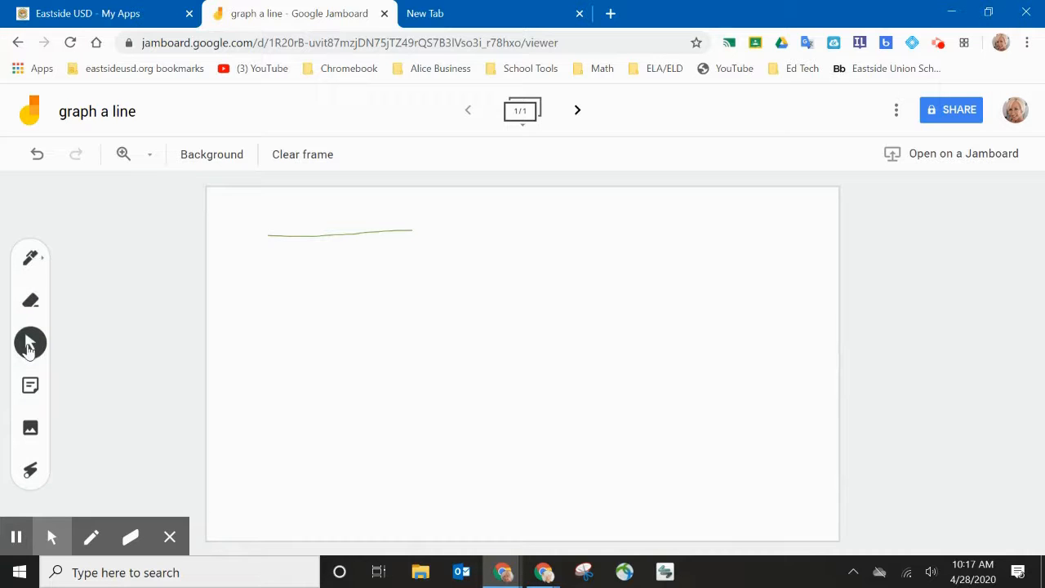
{"action": "left_click", "coordinate": [30, 389]}
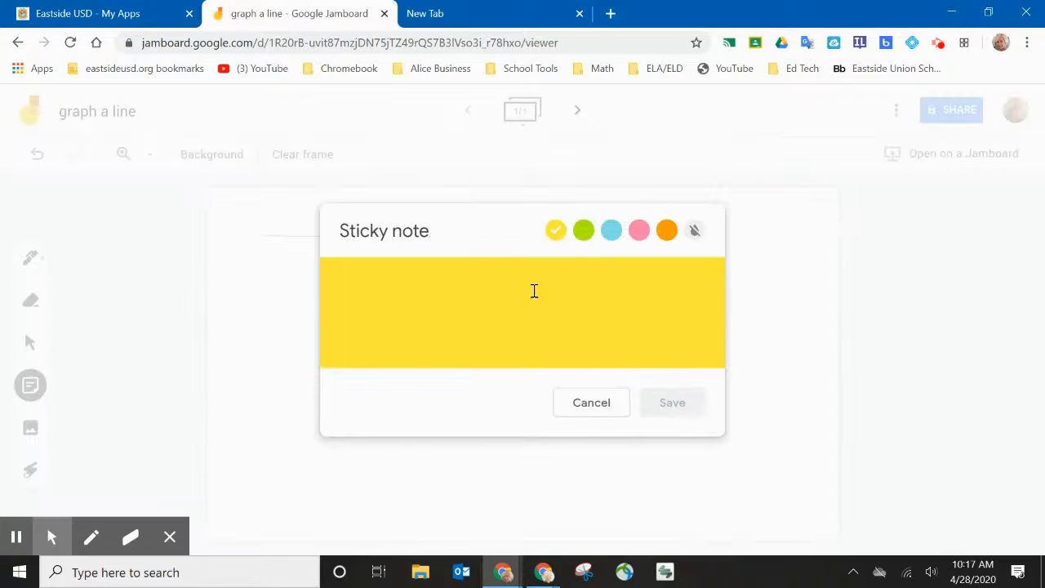
Add a green sticky note reading 'add information here' to the board
{"action": "left_click", "coordinate": [583, 230]}
{"action": "left_click", "coordinate": [521, 287]}
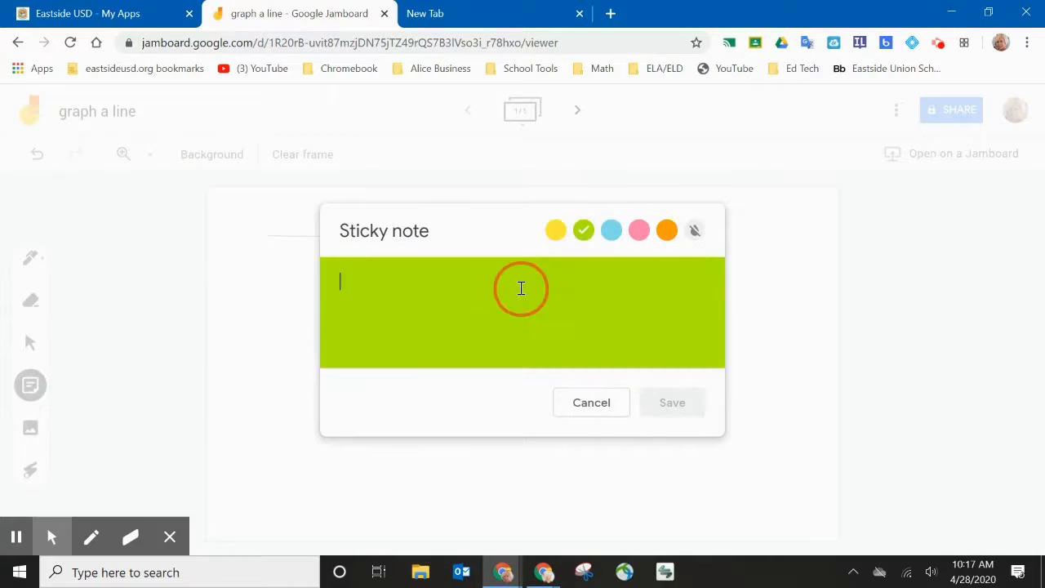
{"action": "type", "text": "add information here"}
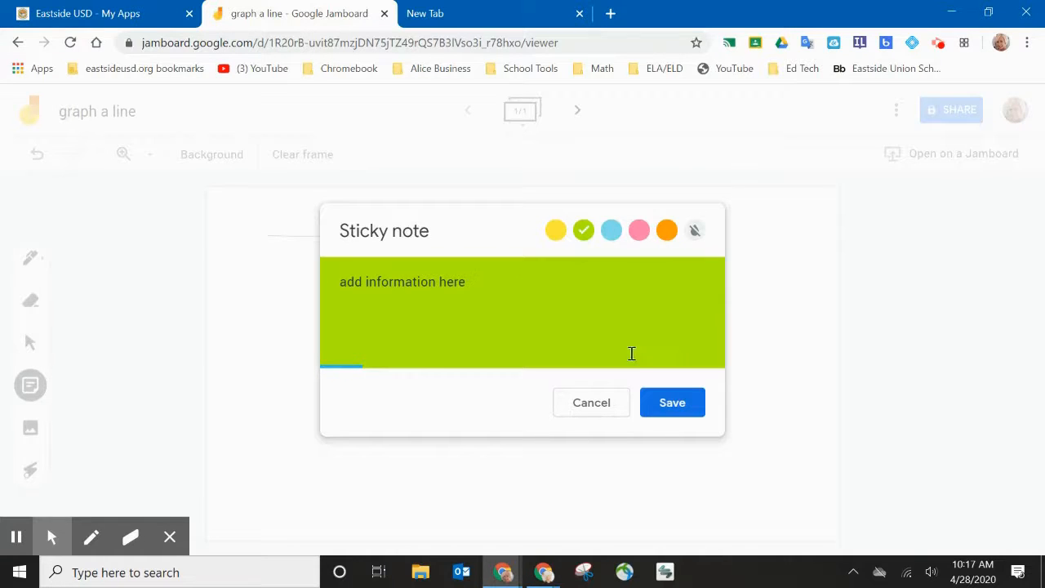
{"action": "left_click", "coordinate": [672, 406]}
{"action": "left_click", "coordinate": [590, 402]}
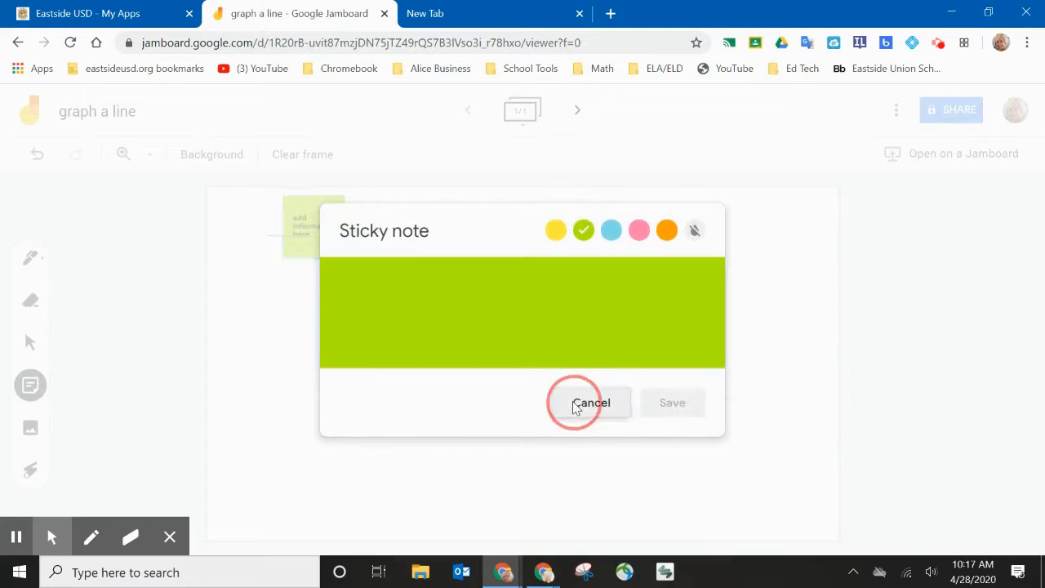
Move the sticky note to the top-right, enlarge it slightly and tilt it clockwise
{"action": "left_click", "coordinate": [313, 206]}
{"action": "left_click_drag", "start_coordinate": [314, 206], "coordinate": [753, 215]}
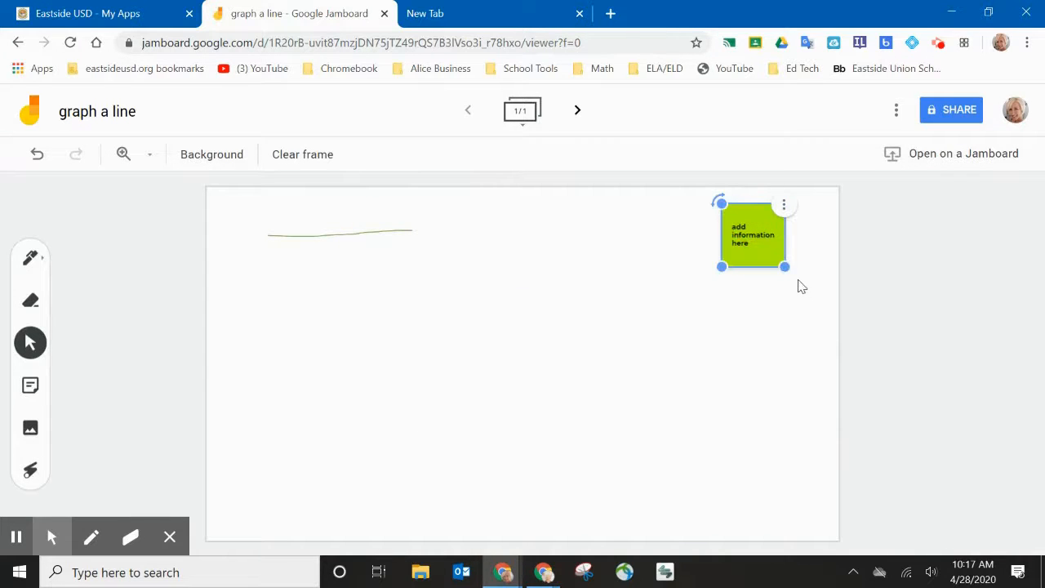
{"action": "mouse_move", "coordinate": [783, 268]}
{"action": "left_mouse_down"}
{"action": "mouse_move", "coordinate": [805, 286]}
{"action": "mouse_move", "coordinate": [786, 268]}
{"action": "left_mouse_up"}
{"action": "left_click_drag", "start_coordinate": [717, 201], "coordinate": [733, 194]}
{"action": "left_click", "coordinate": [794, 218]}
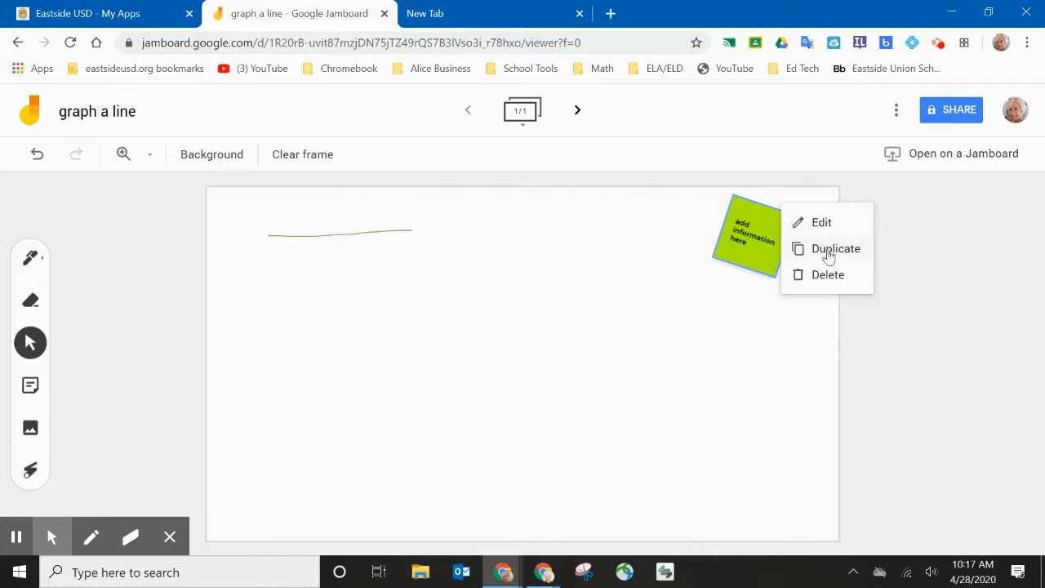
{"action": "left_click", "coordinate": [585, 410]}
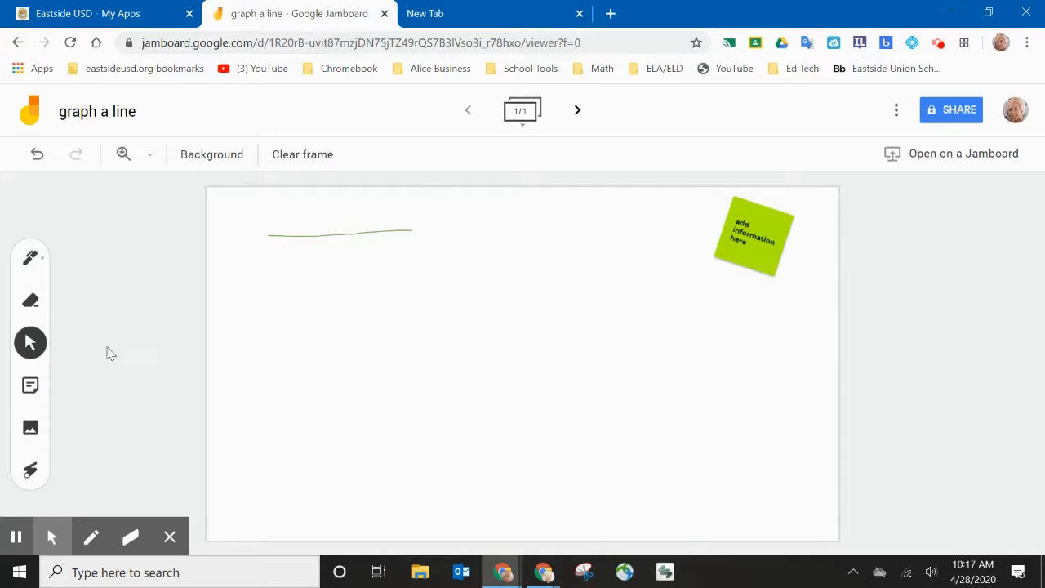
{"action": "left_click", "coordinate": [30, 431]}
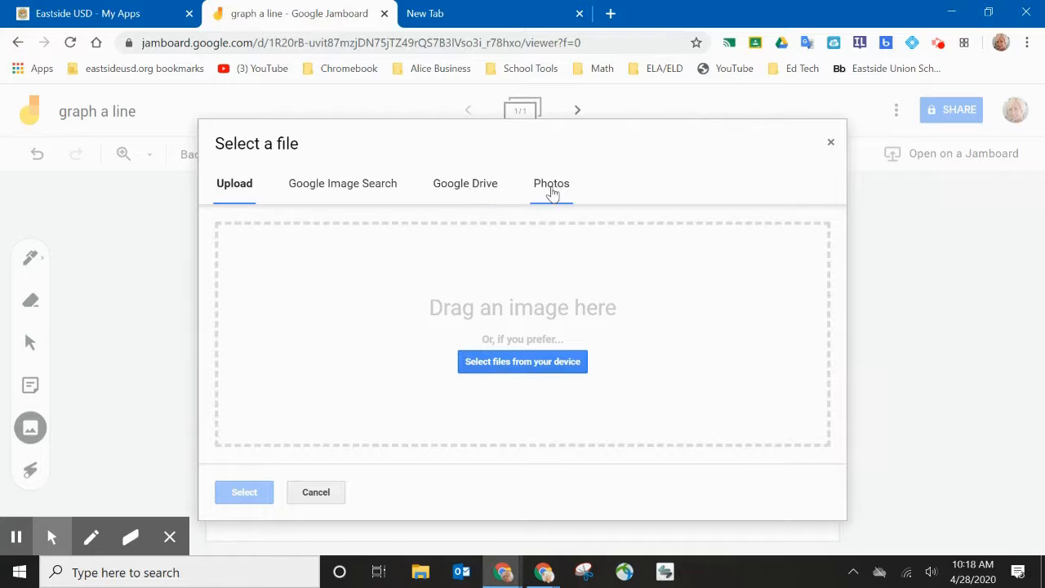
Insert the 0–10 grid image found by a Google Image Search for 'graph'
{"action": "left_click", "coordinate": [383, 186]}
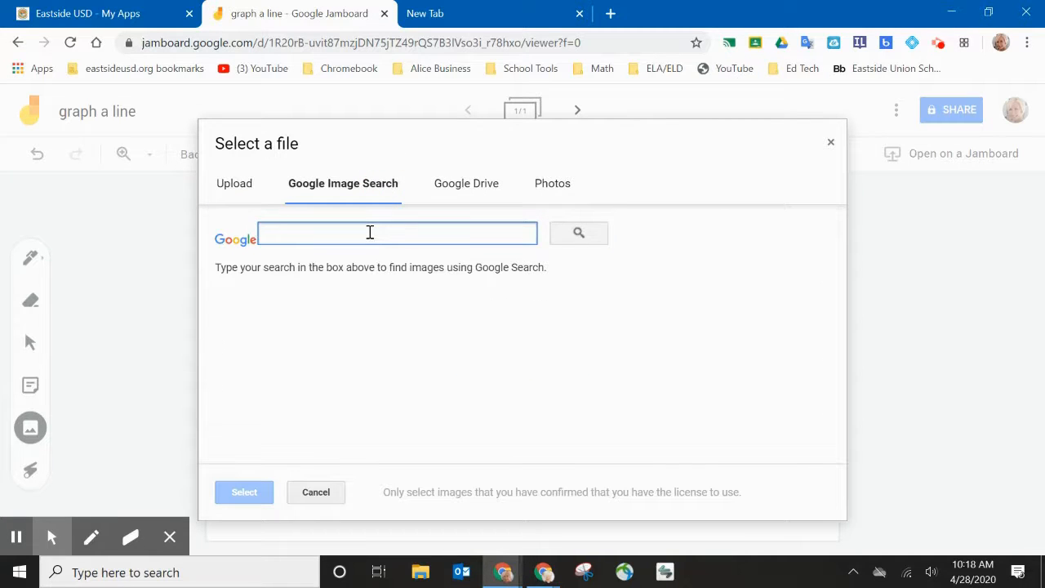
{"action": "type", "text": "graph"}
{"action": "key", "text": "Return"}
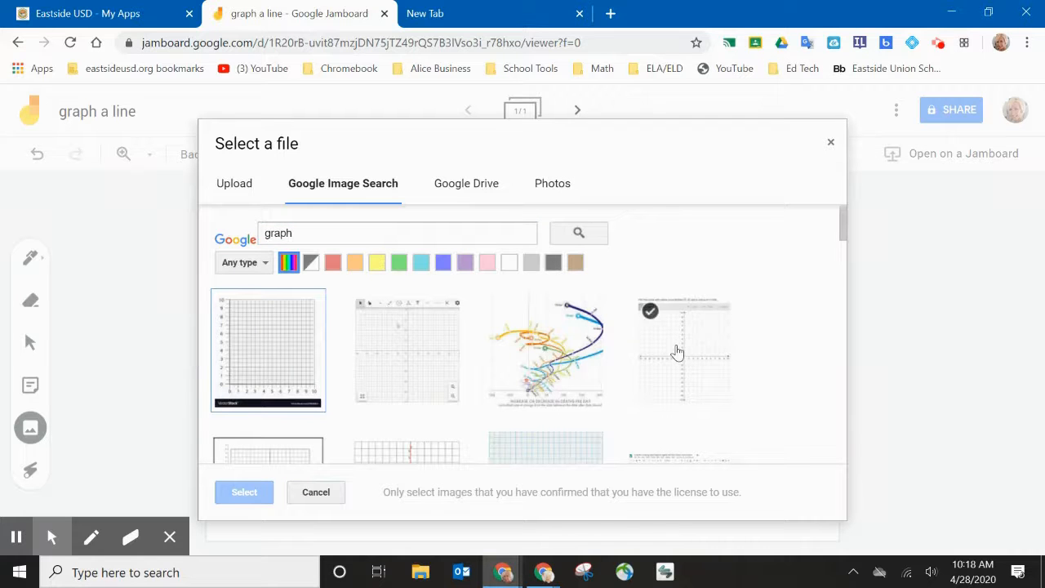
{"action": "scroll", "coordinate": [674, 352], "scroll_direction": "down", "scroll_amount": 3}
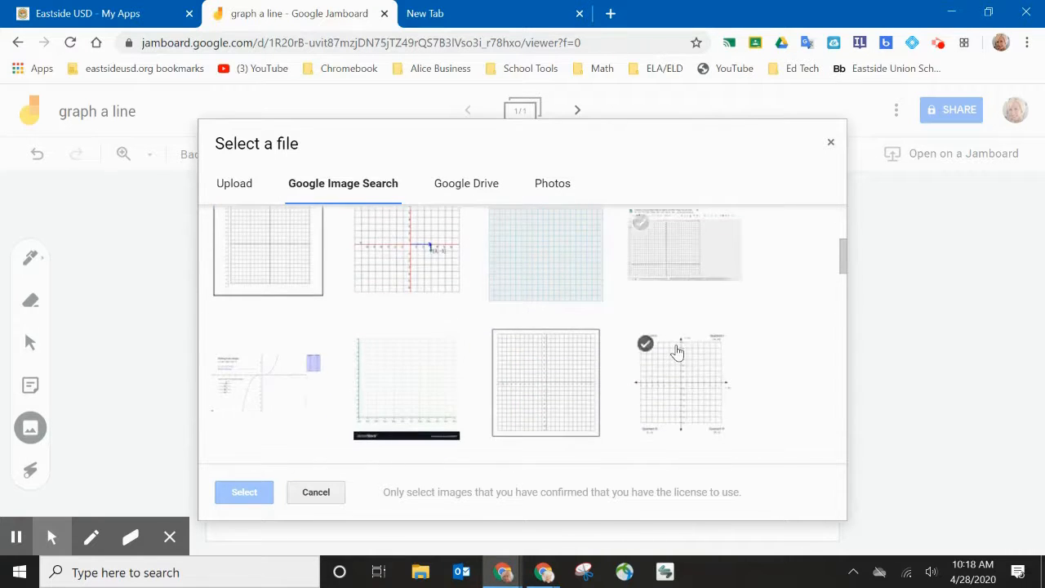
{"action": "scroll", "coordinate": [677, 351], "scroll_direction": "up", "scroll_amount": 3}
{"action": "left_click", "coordinate": [268, 365]}
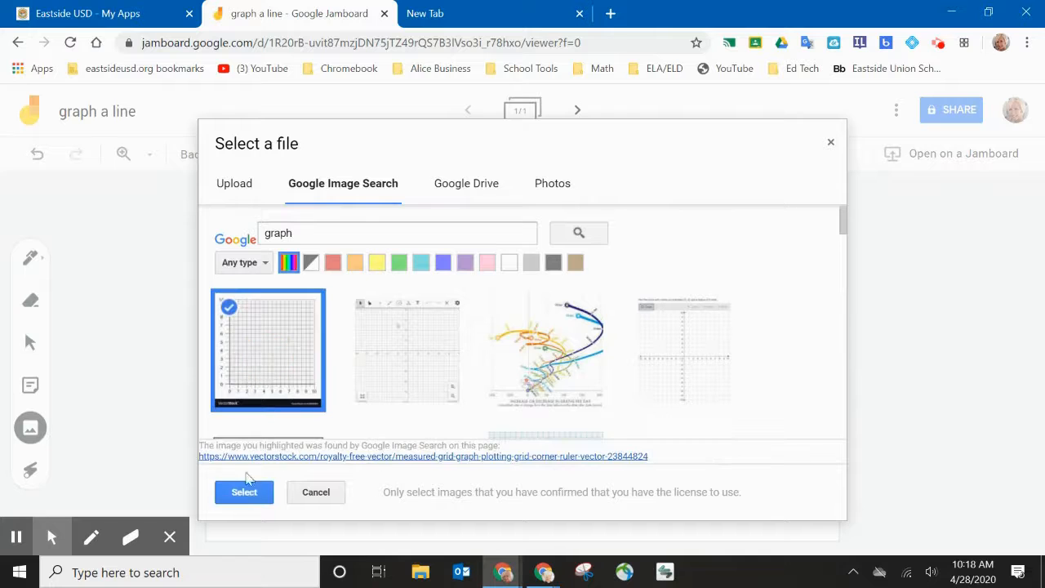
{"action": "left_click", "coordinate": [247, 494]}
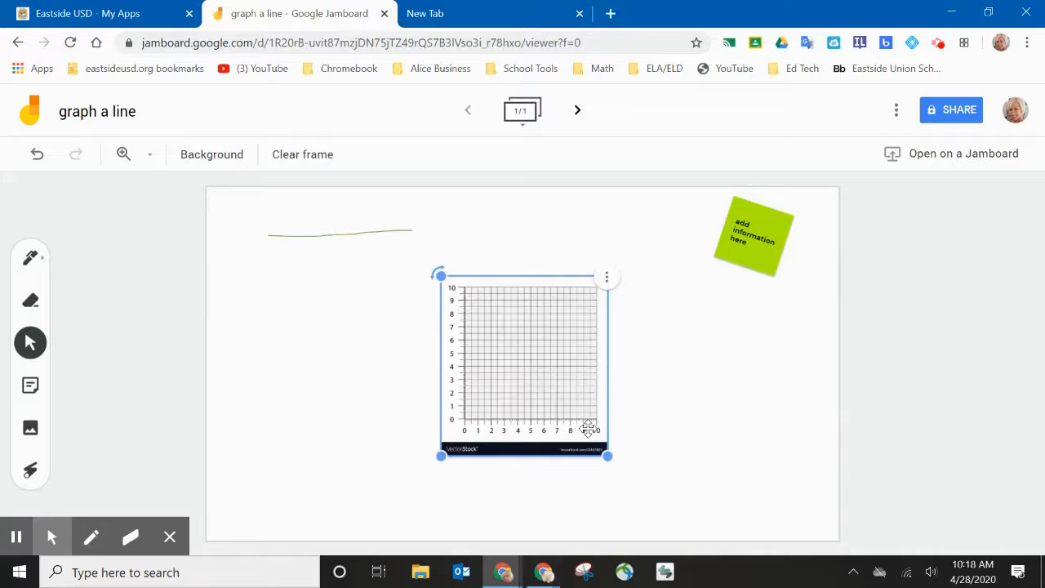
Move the grid image up and enlarge it to nearly the full frame height
{"action": "left_click_drag", "start_coordinate": [532, 395], "coordinate": [468, 308]}
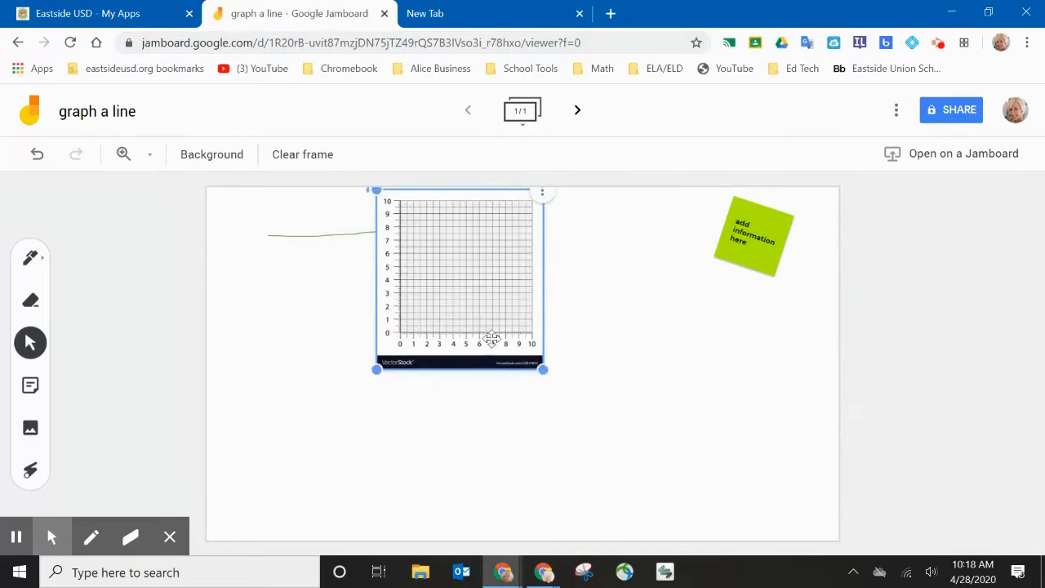
{"action": "left_click_drag", "start_coordinate": [544, 368], "coordinate": [708, 539]}
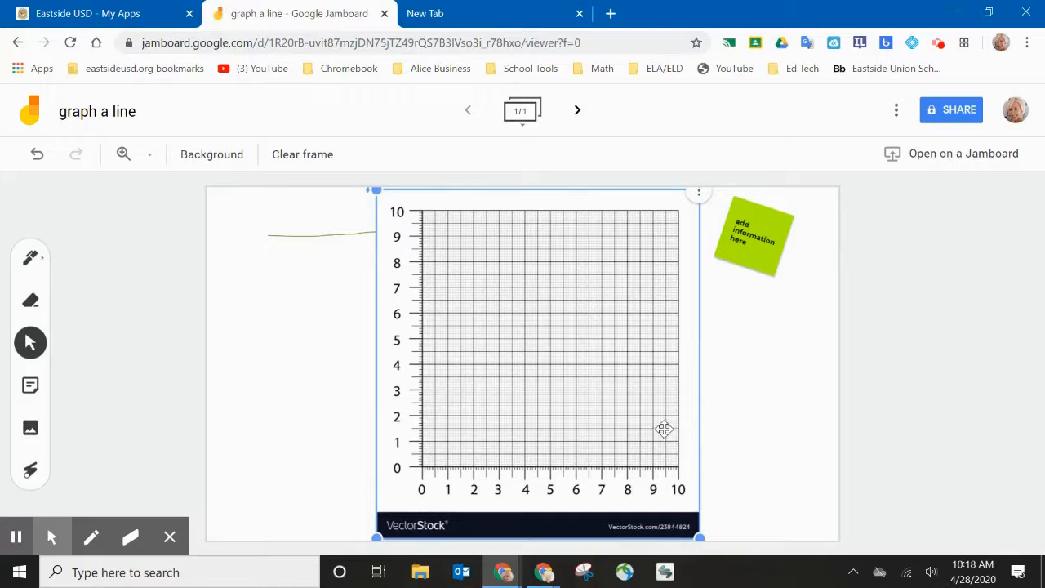
{"action": "left_click", "coordinate": [721, 414]}
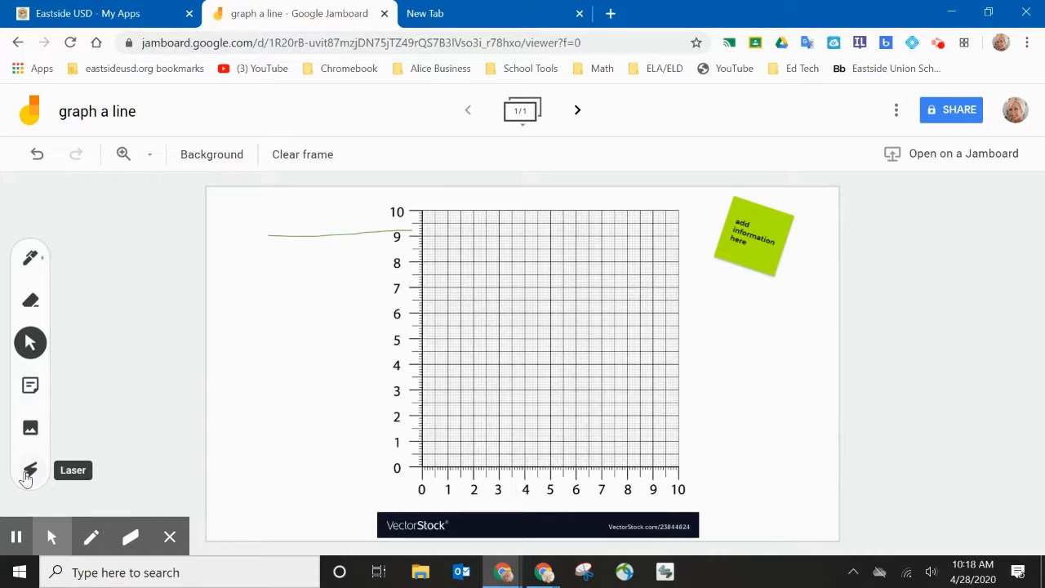
{"action": "left_click", "coordinate": [28, 474]}
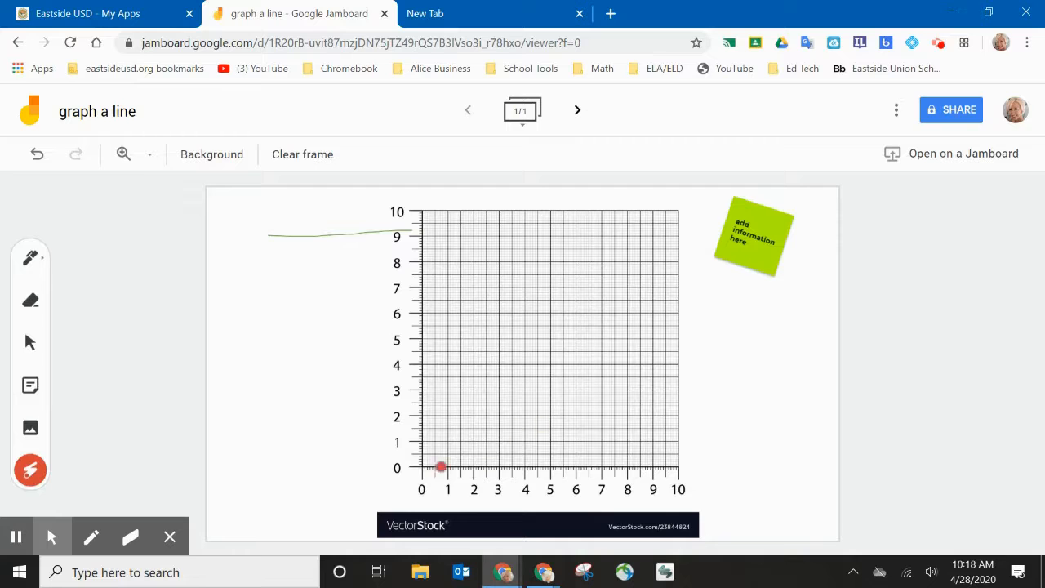
{"action": "mouse_move", "coordinate": [425, 452]}
{"action": "left_mouse_down"}
{"action": "mouse_move", "coordinate": [376, 485]}
{"action": "mouse_move", "coordinate": [438, 476]}
{"action": "mouse_move", "coordinate": [409, 457]}
{"action": "mouse_move", "coordinate": [387, 482]}
{"action": "mouse_move", "coordinate": [433, 474]}
{"action": "mouse_move", "coordinate": [411, 460]}
{"action": "left_mouse_up"}
{"action": "left_click", "coordinate": [30, 345]}
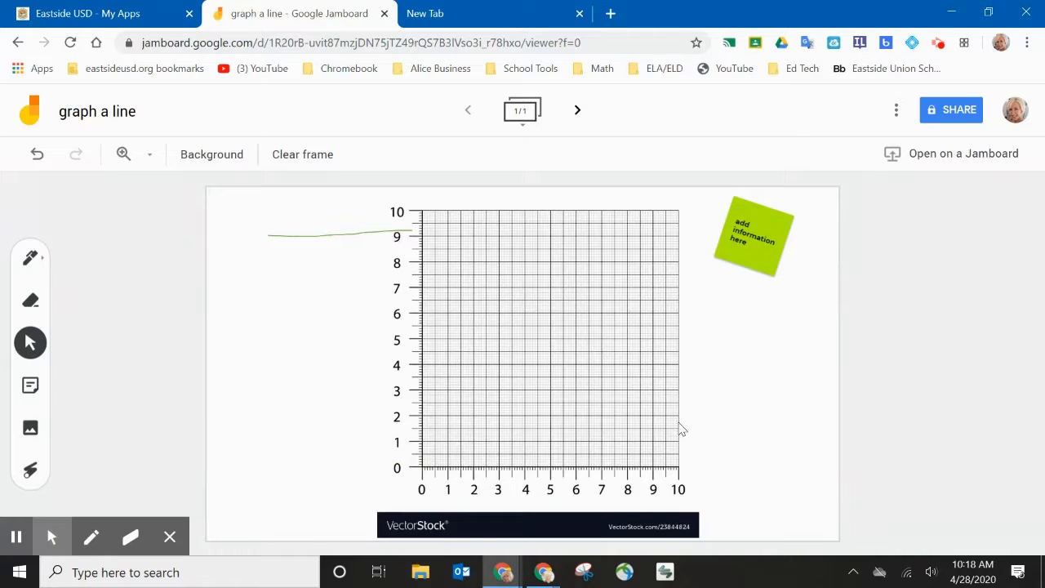
{"action": "left_click", "coordinate": [577, 111]}
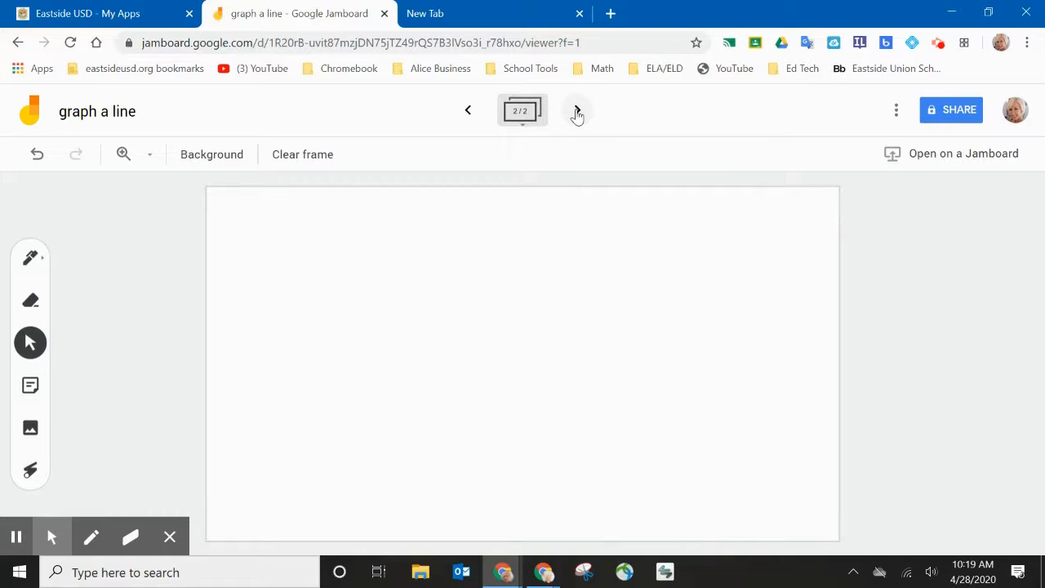
Create a second frame and give it a graph-paper background
{"action": "left_click", "coordinate": [468, 111]}
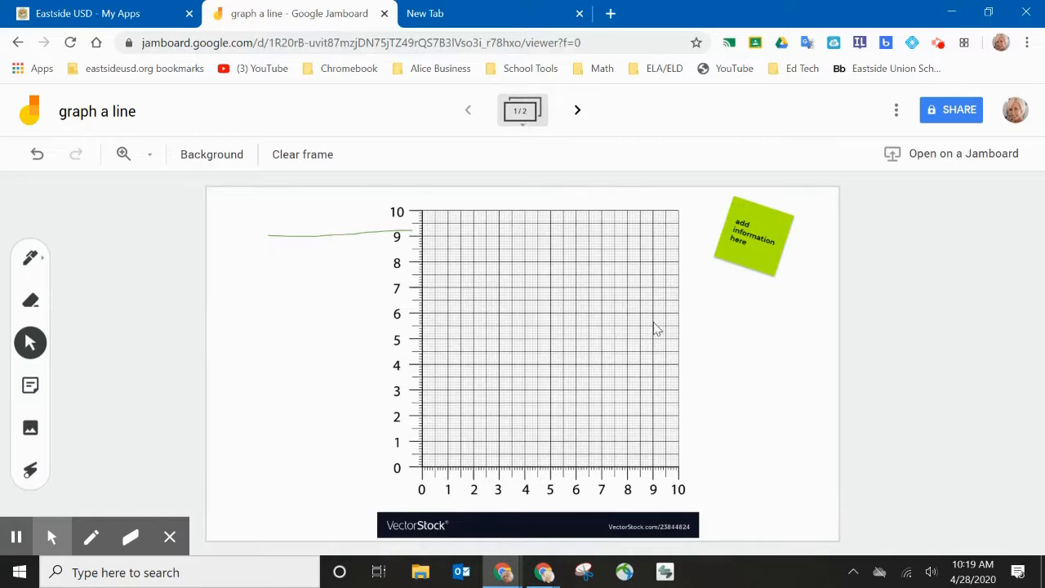
{"action": "left_click", "coordinate": [578, 111]}
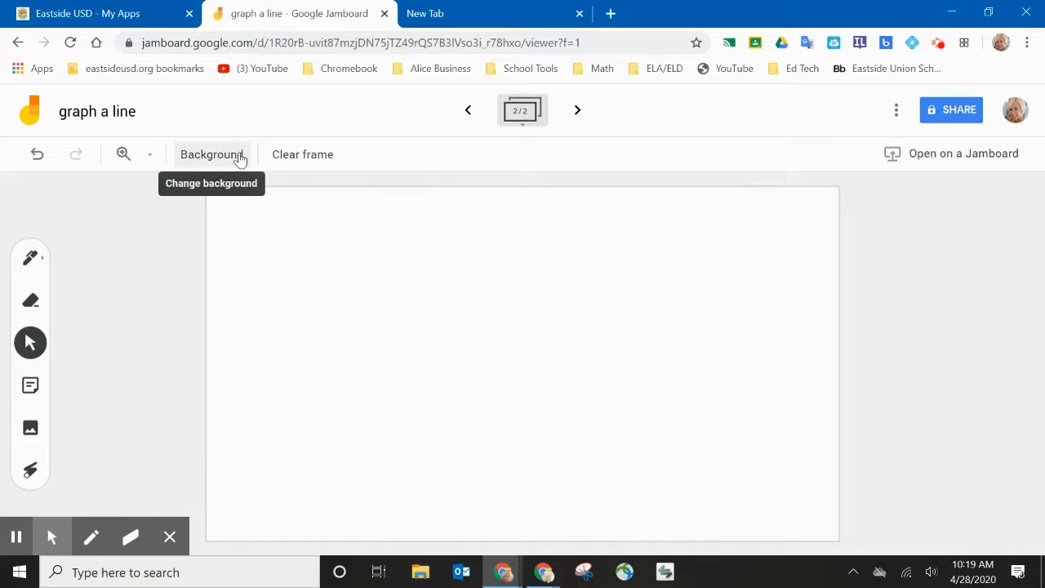
{"action": "left_click", "coordinate": [241, 158]}
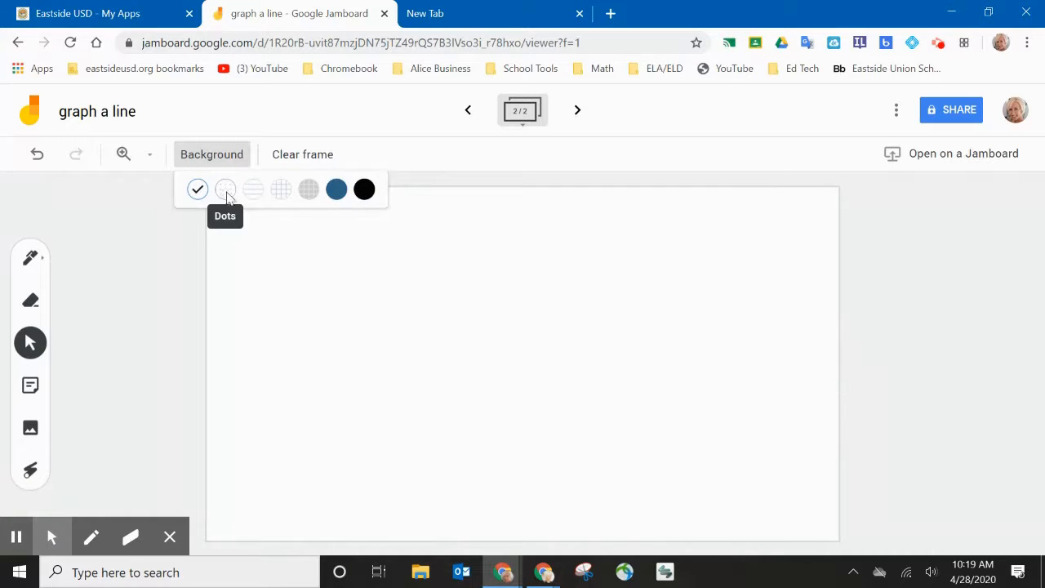
{"action": "left_click", "coordinate": [281, 189]}
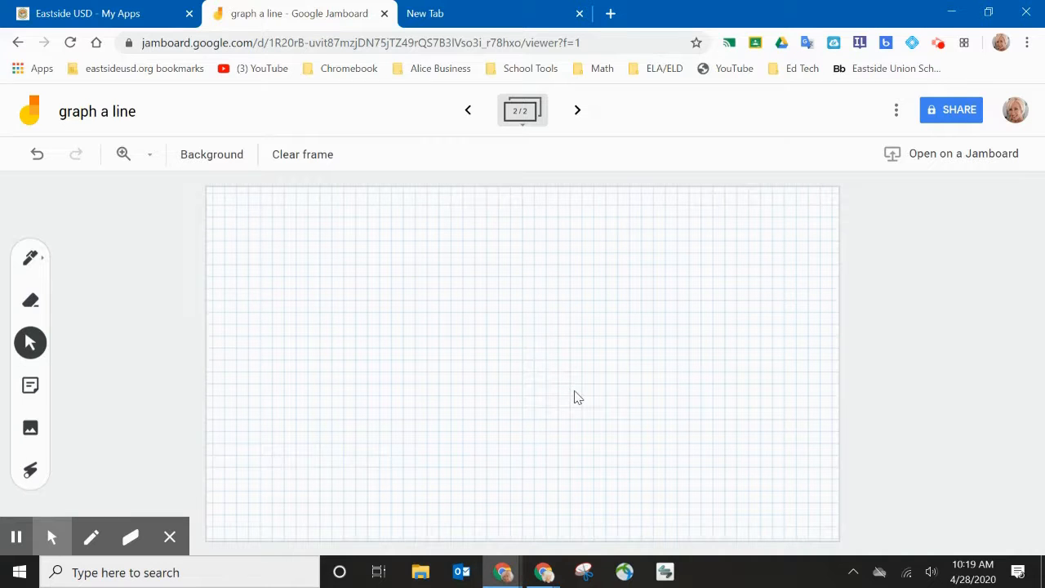
Clear the second frame's contents and go back to frame 1
{"action": "left_click", "coordinate": [151, 156]}
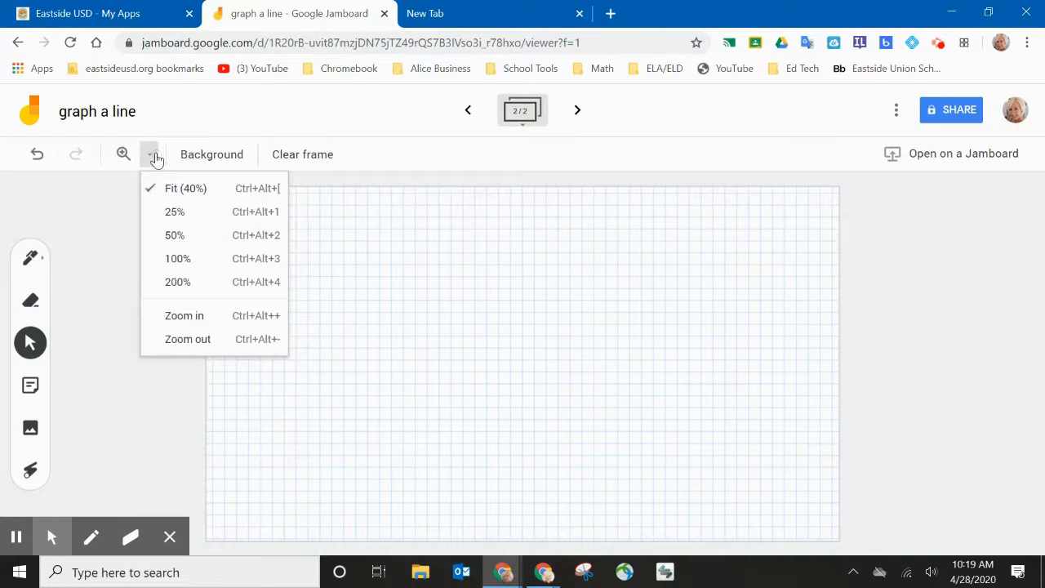
{"action": "left_click", "coordinate": [155, 157]}
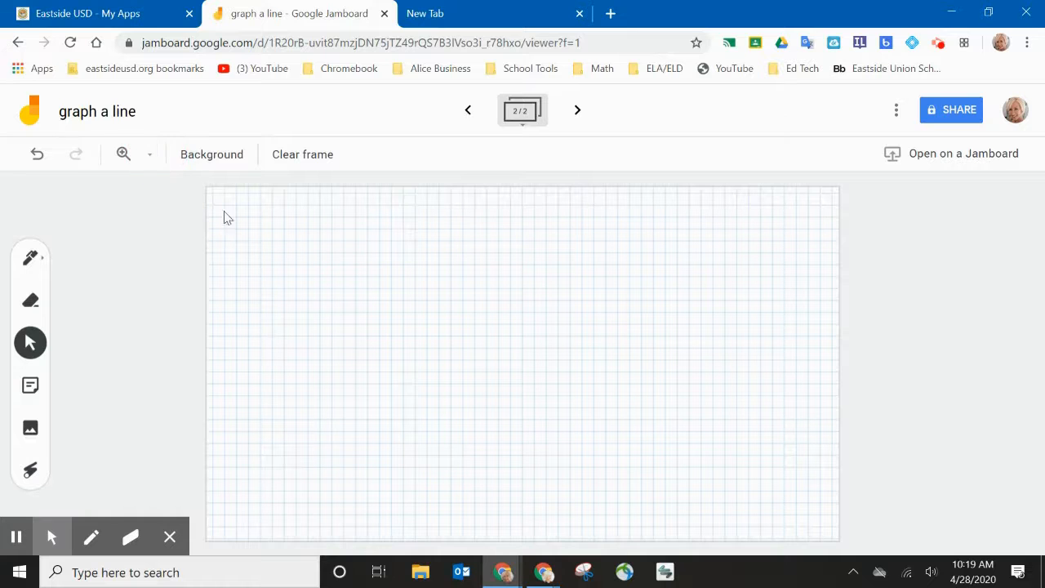
{"action": "left_click", "coordinate": [334, 167]}
{"action": "left_click", "coordinate": [468, 112]}
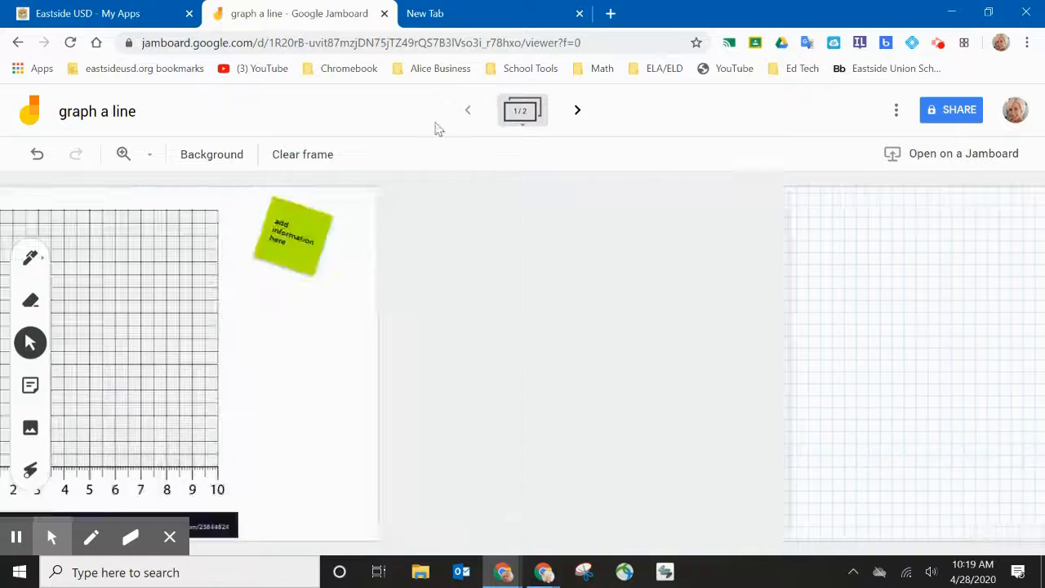
Clear frame 1, undo to restore the graph, line and note, then deselect the image
{"action": "left_click", "coordinate": [324, 162]}
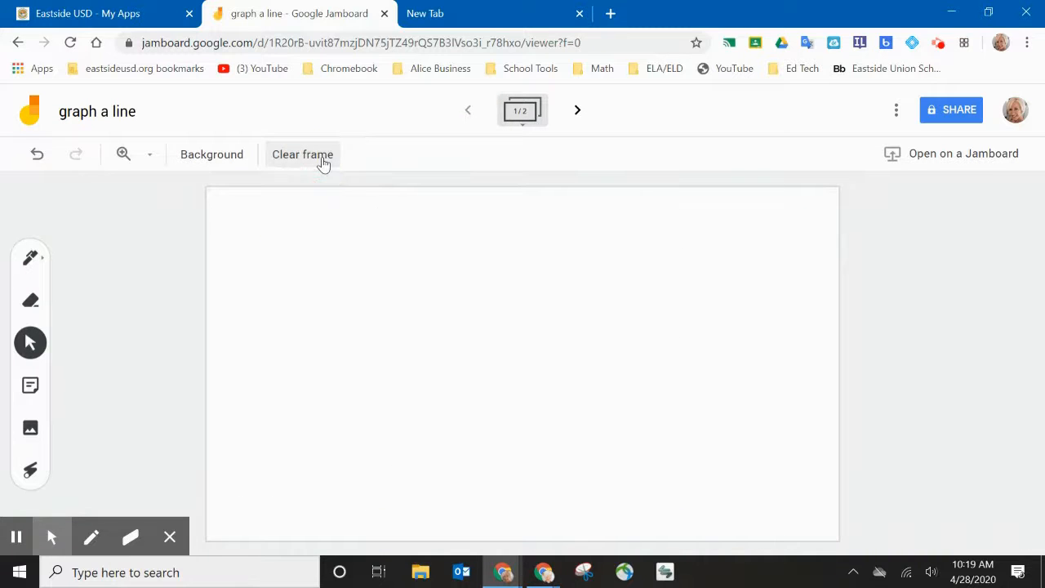
{"action": "left_click", "coordinate": [36, 155]}
{"action": "left_click", "coordinate": [667, 351]}
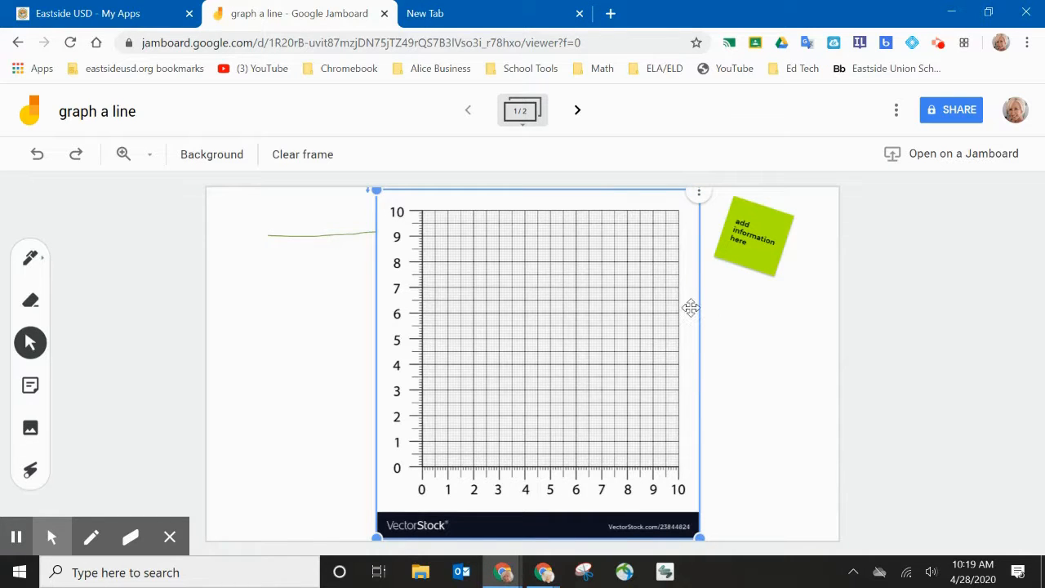
{"action": "left_click", "coordinate": [720, 333]}
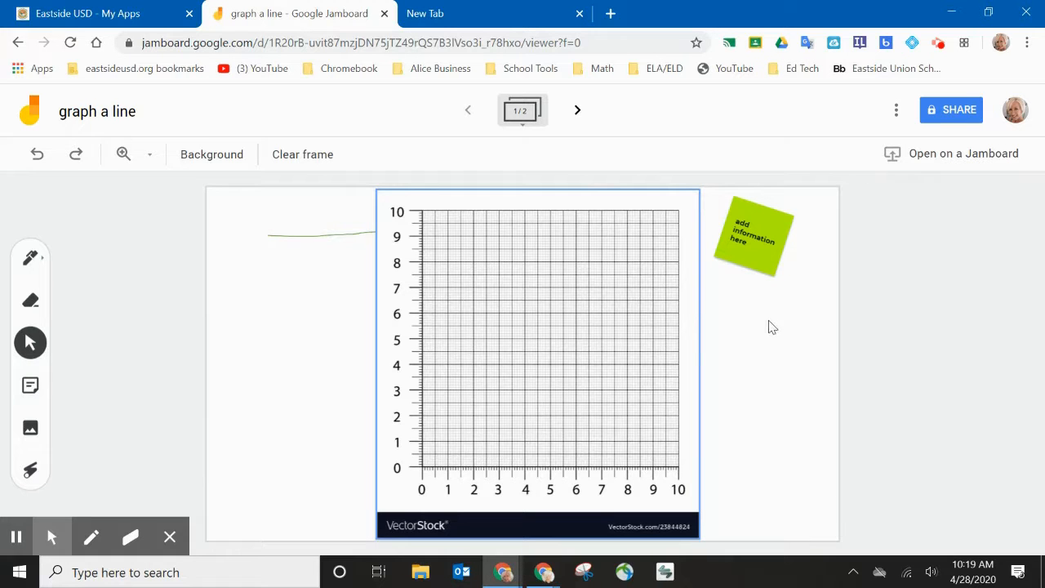
{"action": "left_click", "coordinate": [895, 112]}
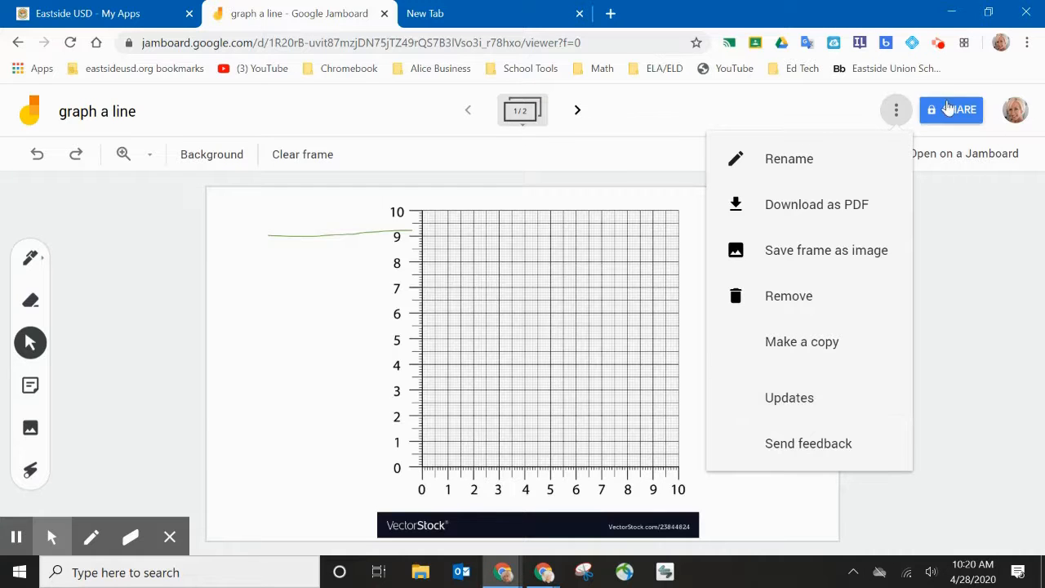
{"action": "left_click", "coordinate": [959, 226]}
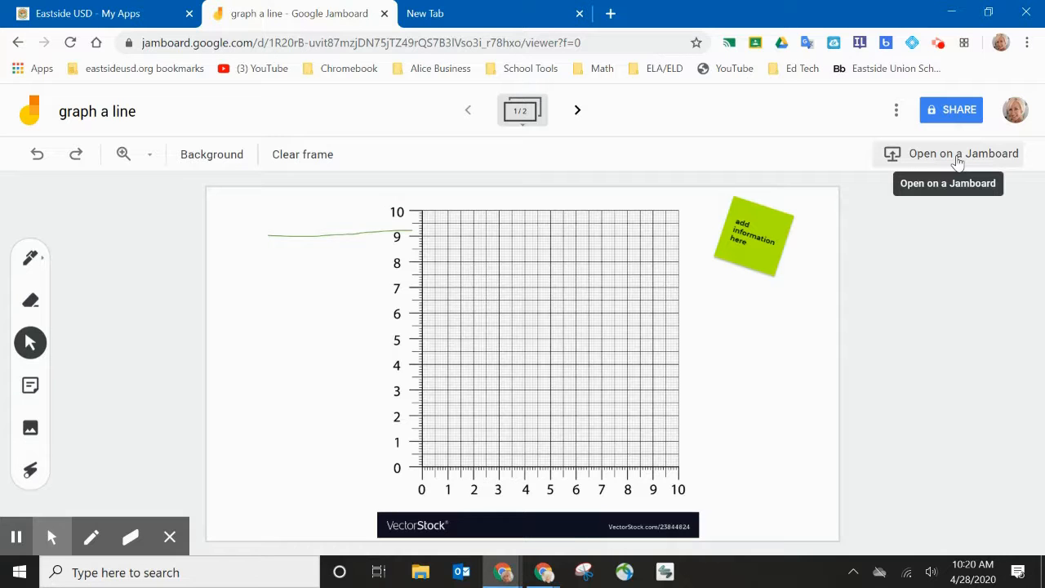
{"action": "left_click", "coordinate": [956, 109]}
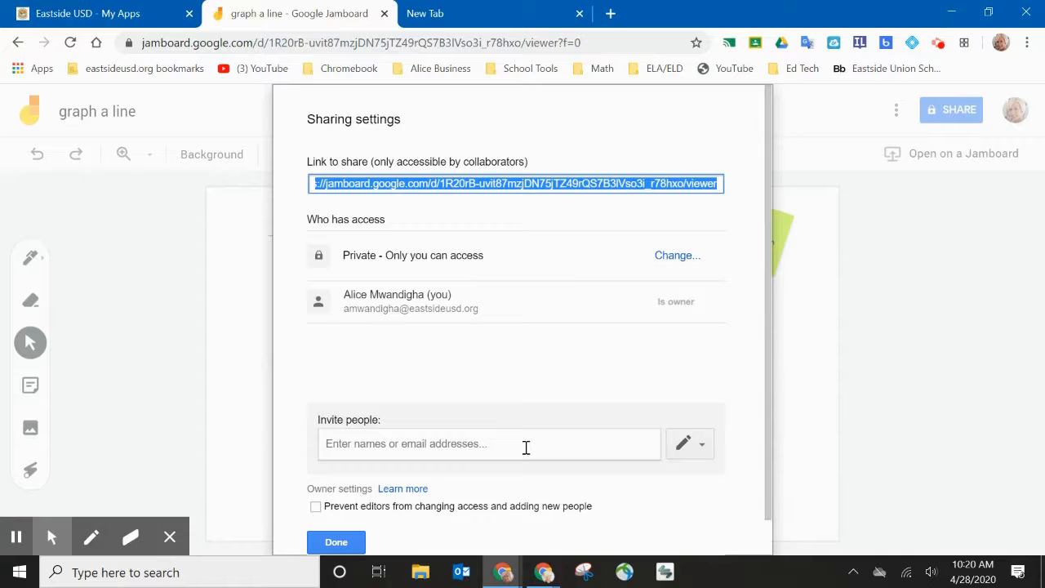
Copy the Jam's share link, close the sharing dialog and switch to the New Tab
{"action": "right_click", "coordinate": [464, 183]}
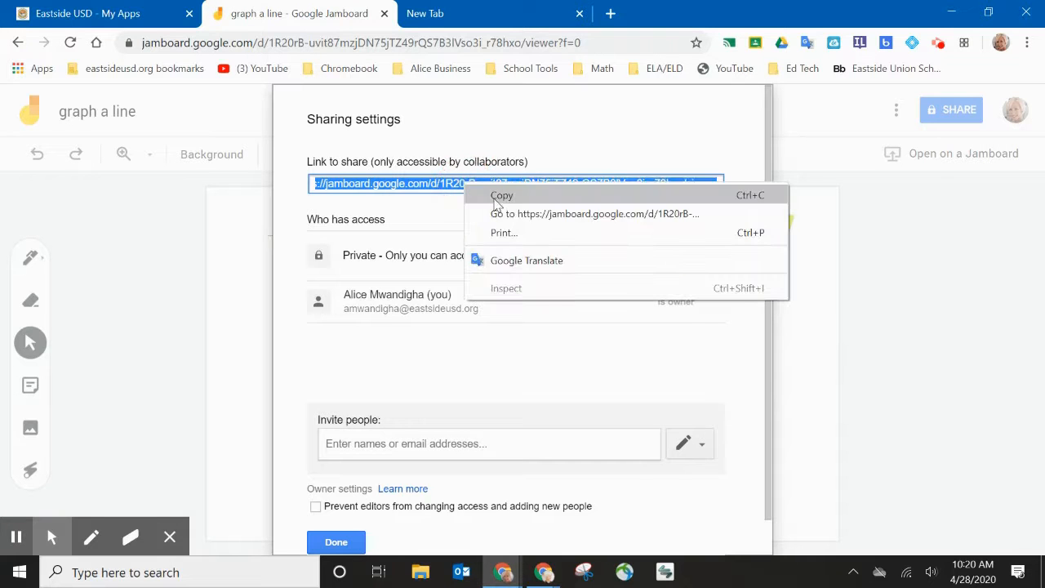
{"action": "left_click", "coordinate": [494, 198]}
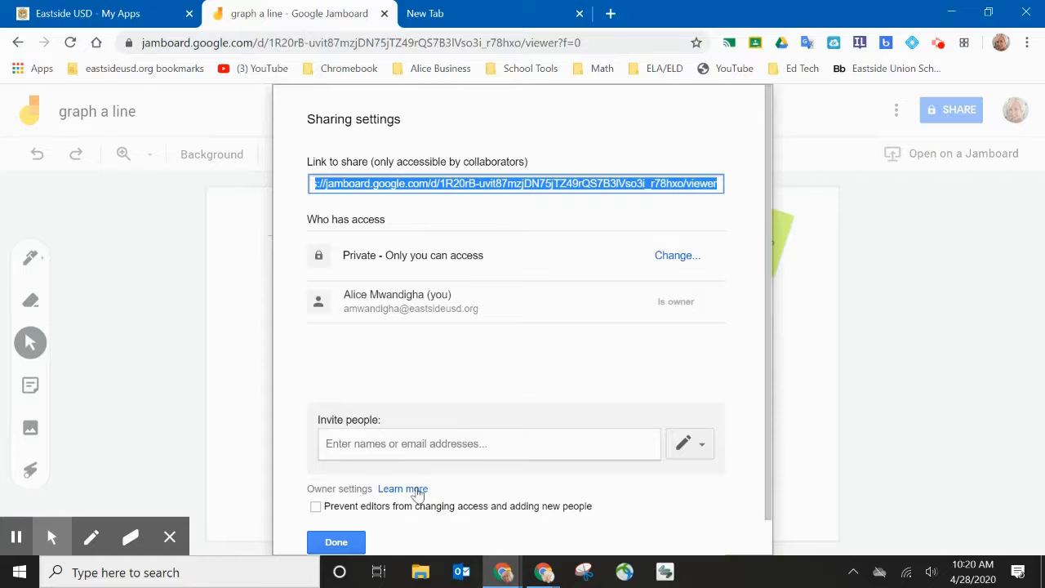
{"action": "left_click", "coordinate": [338, 543]}
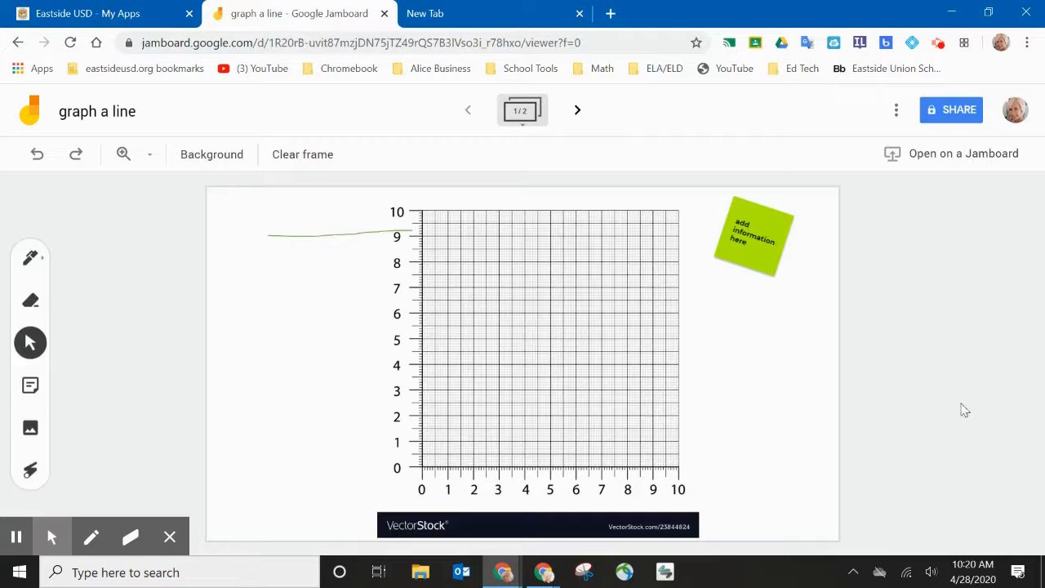
{"action": "left_click", "coordinate": [523, 14]}
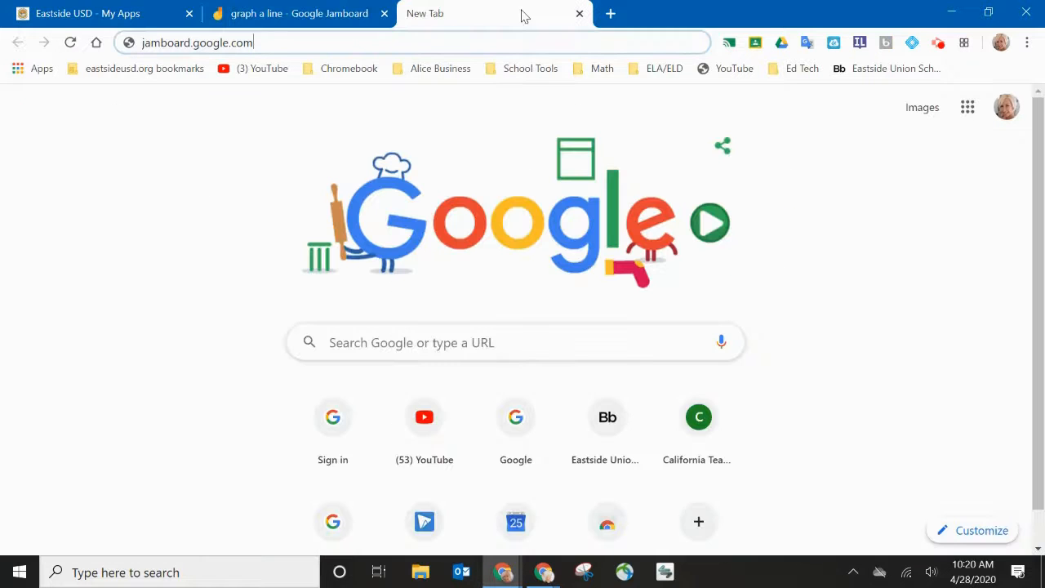
Switch to Google Classroom and go to the Practice Class's Classwork page
{"action": "left_click", "coordinate": [966, 107]}
{"action": "left_click", "coordinate": [808, 186]}
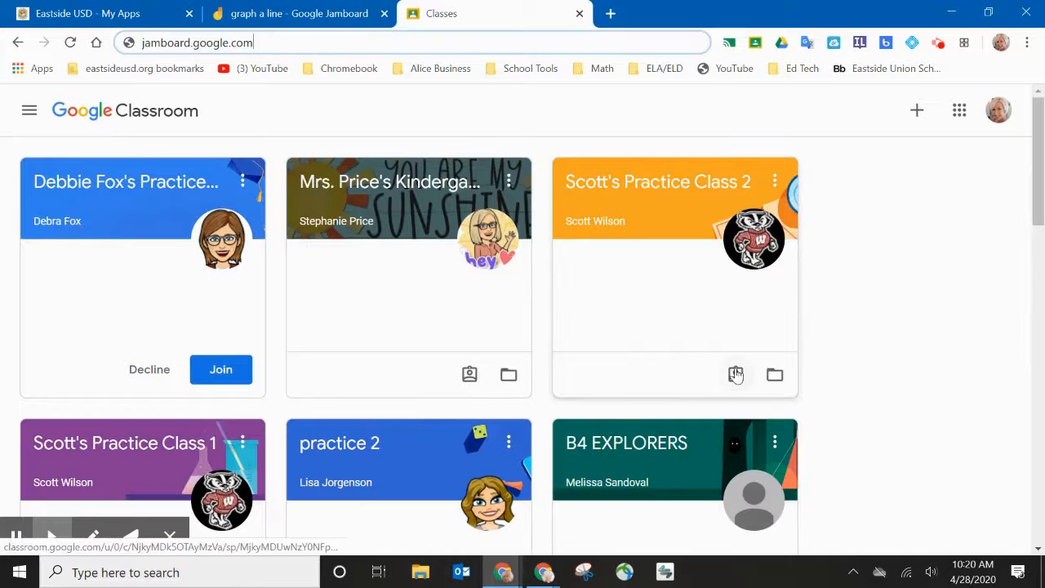
{"action": "scroll", "coordinate": [735, 374], "scroll_direction": "down", "scroll_amount": 3}
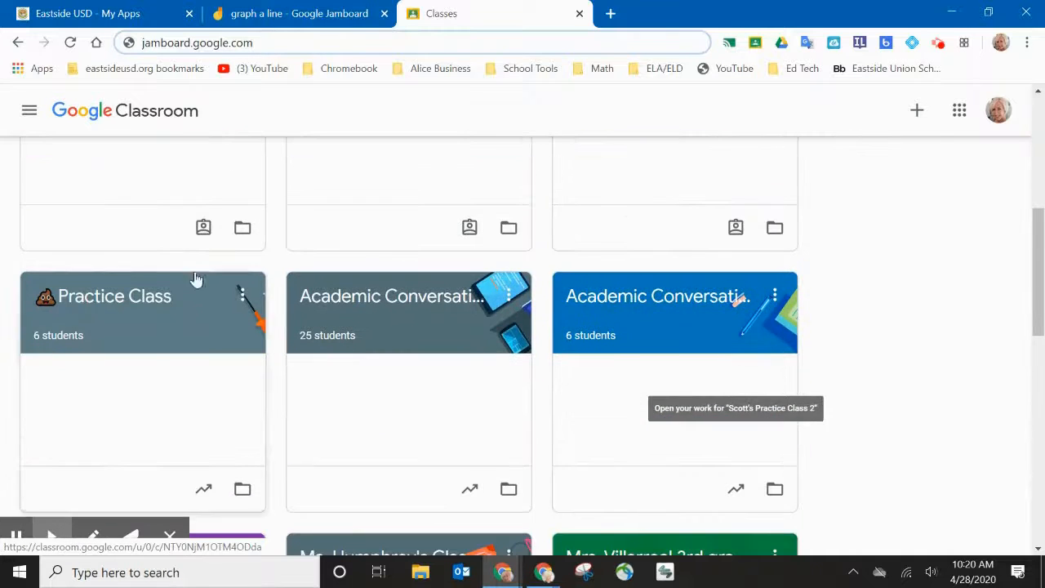
{"action": "left_click", "coordinate": [147, 299]}
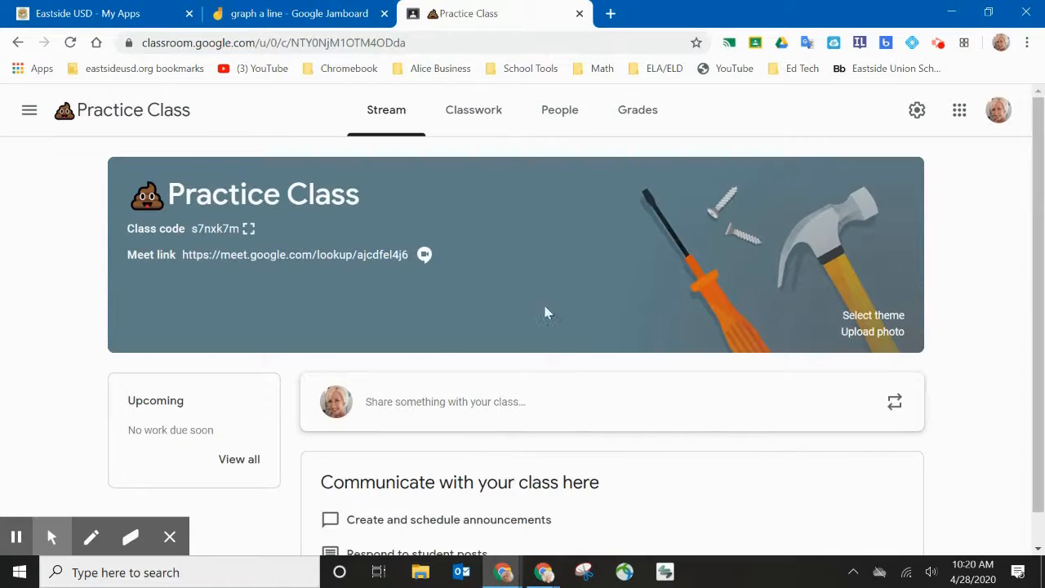
{"action": "left_click", "coordinate": [464, 110]}
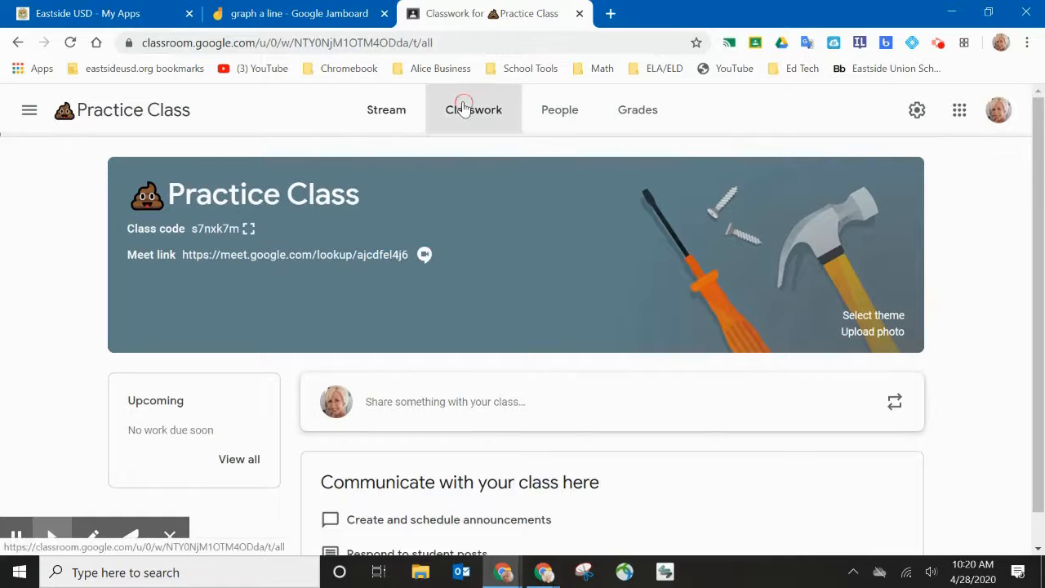
Start a new assignment titled 'Graph a line'
{"action": "left_click", "coordinate": [326, 171]}
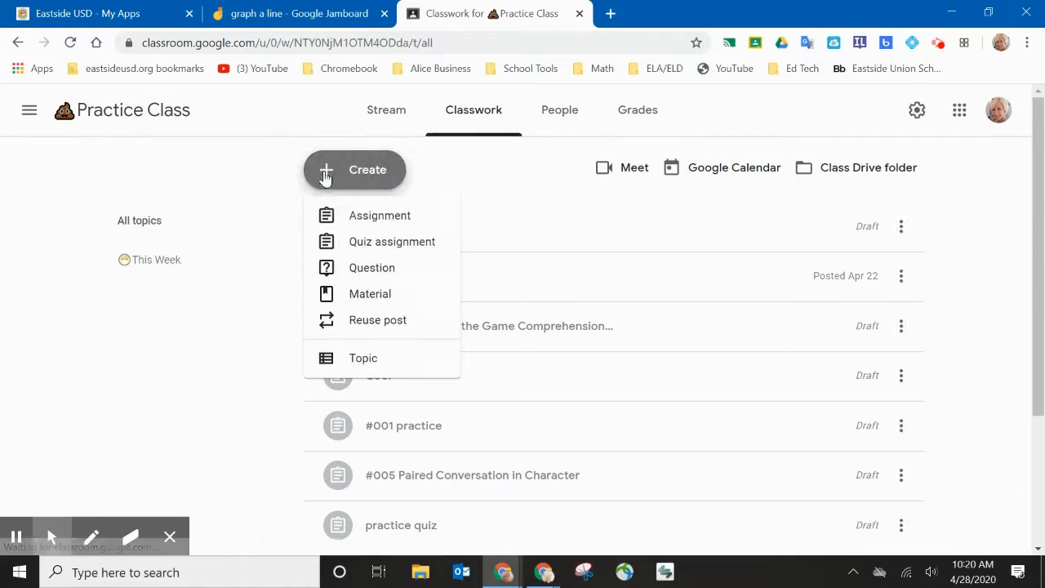
{"action": "left_click", "coordinate": [336, 216]}
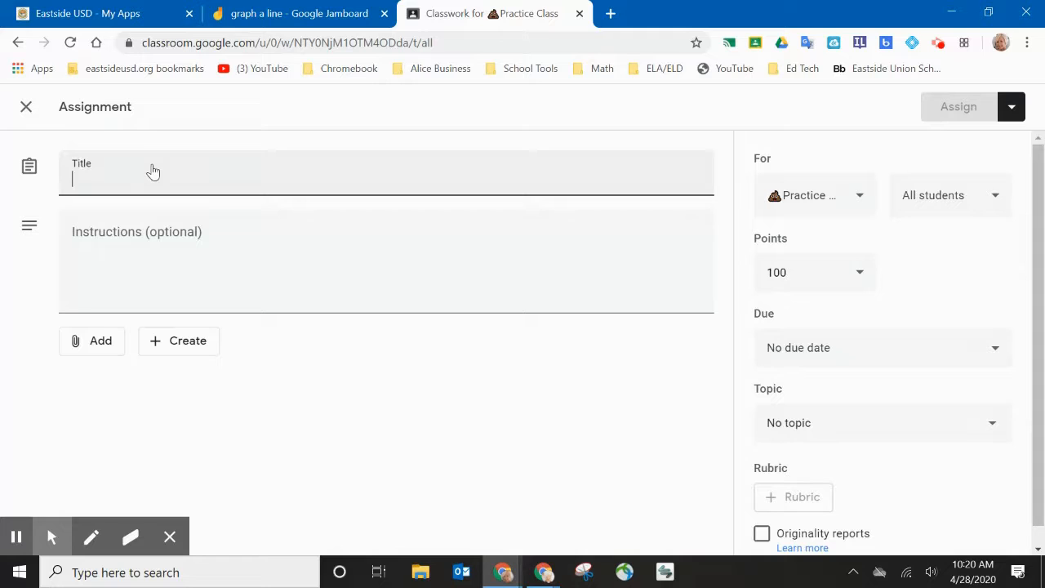
{"action": "type", "text": "Graph a line"}
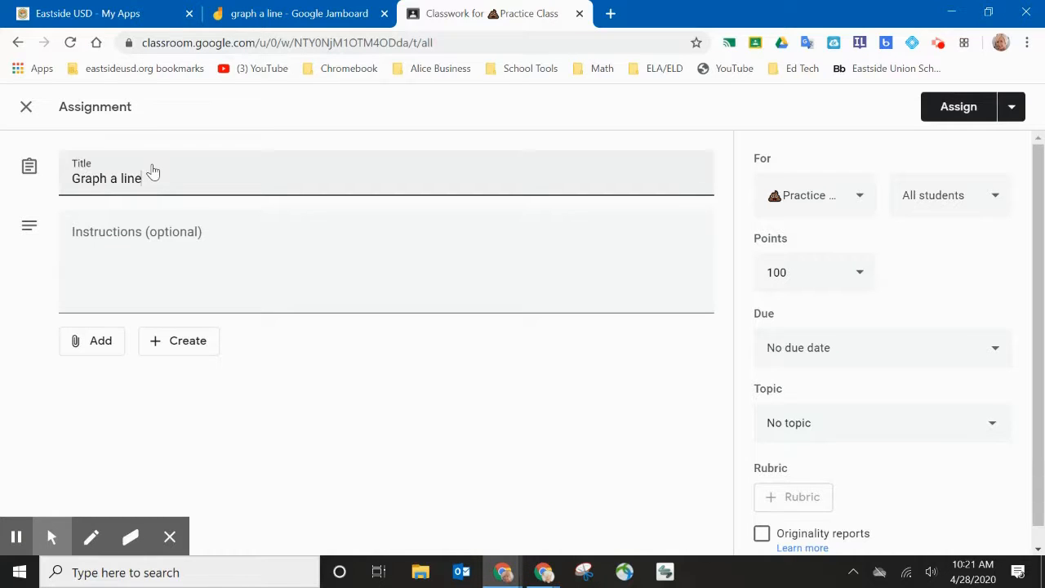
Attach the graph a line Jam from Google Drive with students able to view only
{"action": "left_click", "coordinate": [86, 340]}
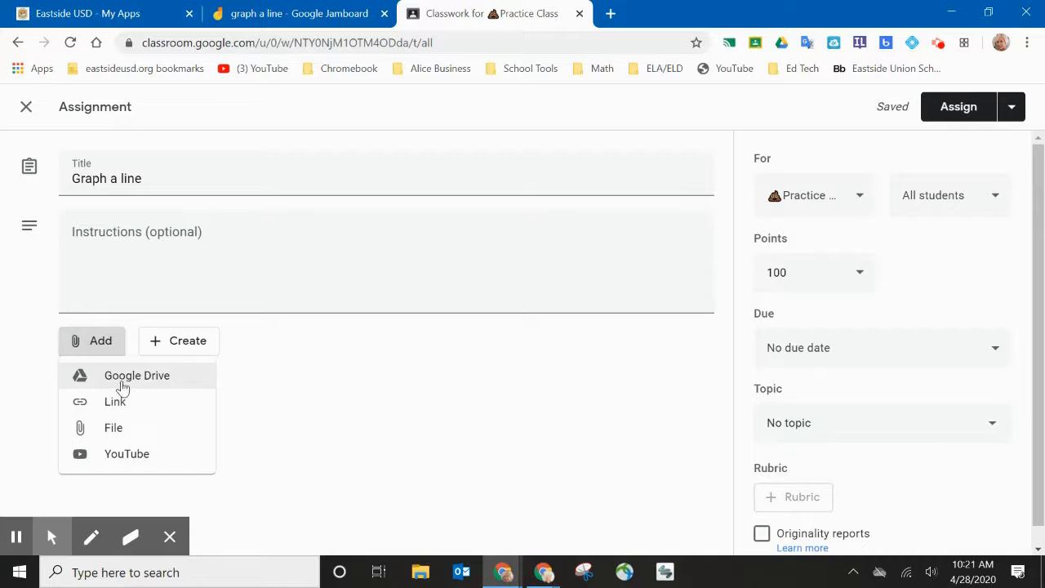
{"action": "left_click", "coordinate": [127, 377]}
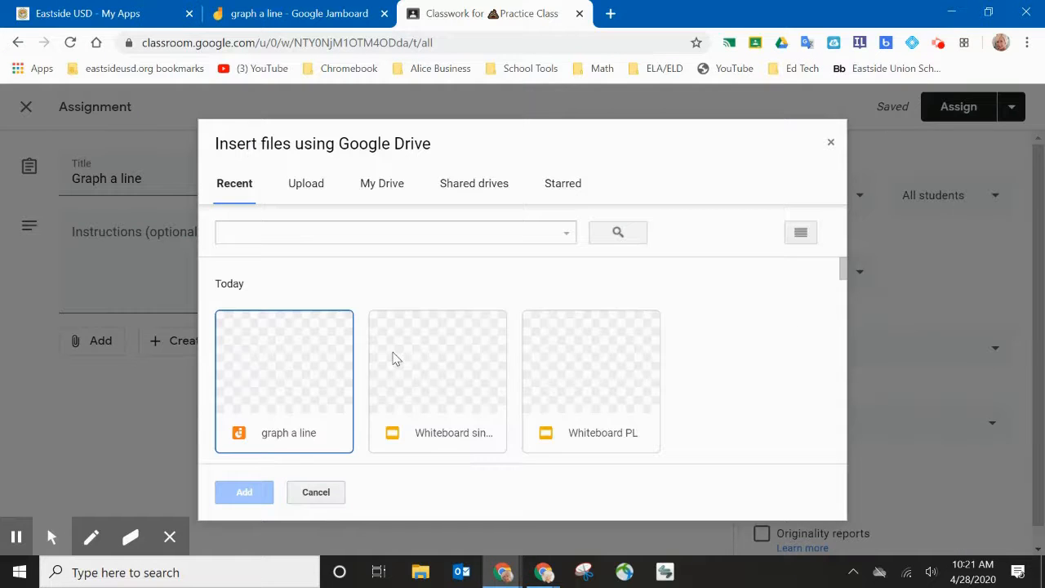
{"action": "left_click", "coordinate": [274, 440]}
{"action": "left_click", "coordinate": [248, 493]}
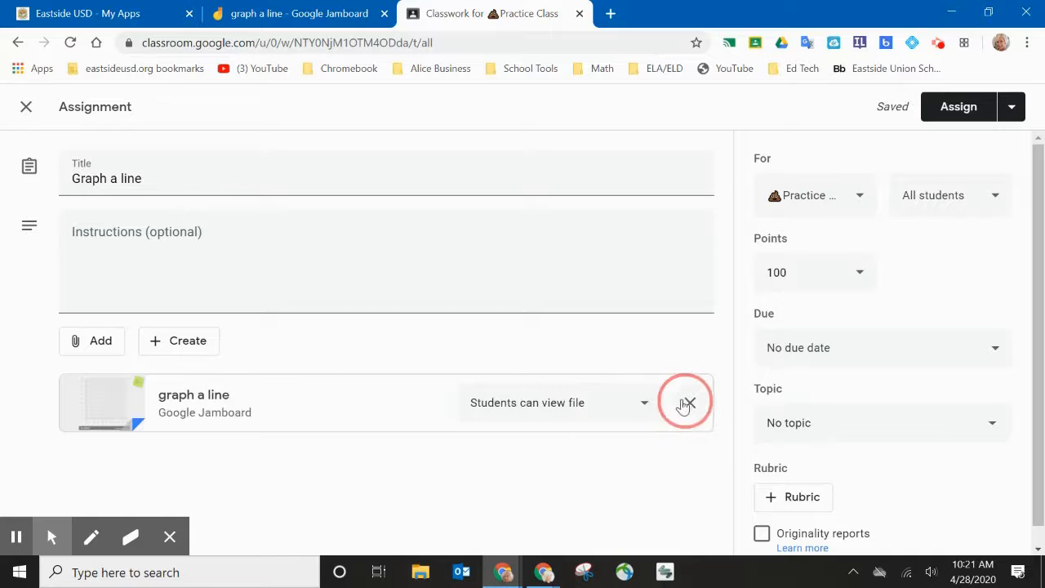
{"action": "left_click", "coordinate": [645, 408]}
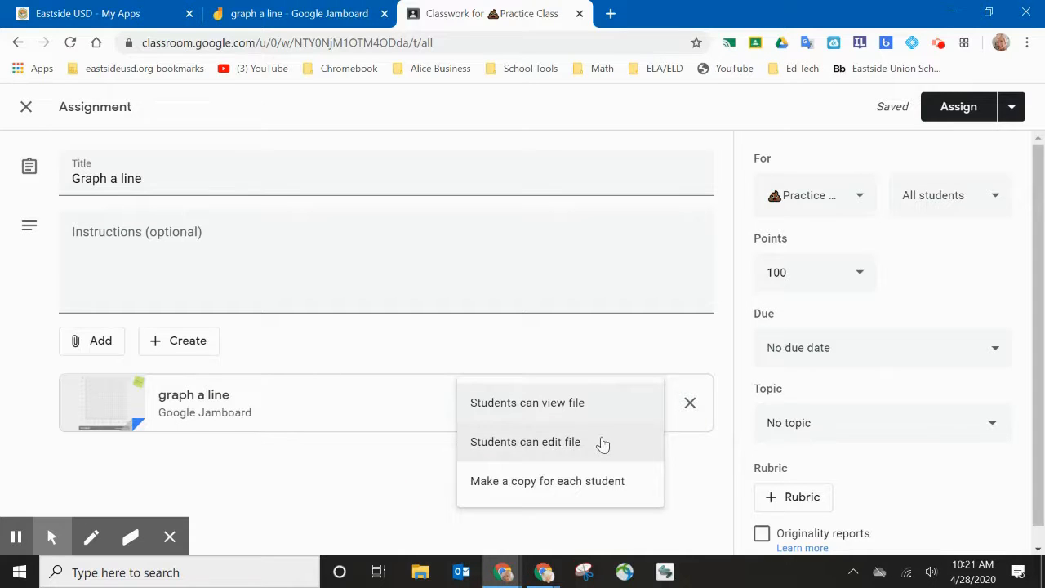
{"action": "left_click", "coordinate": [242, 497]}
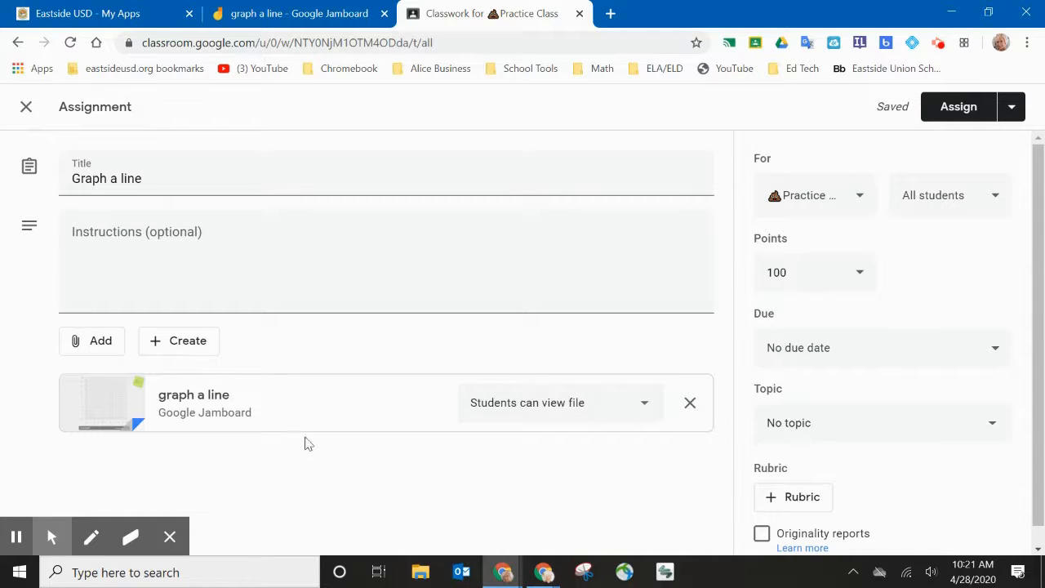